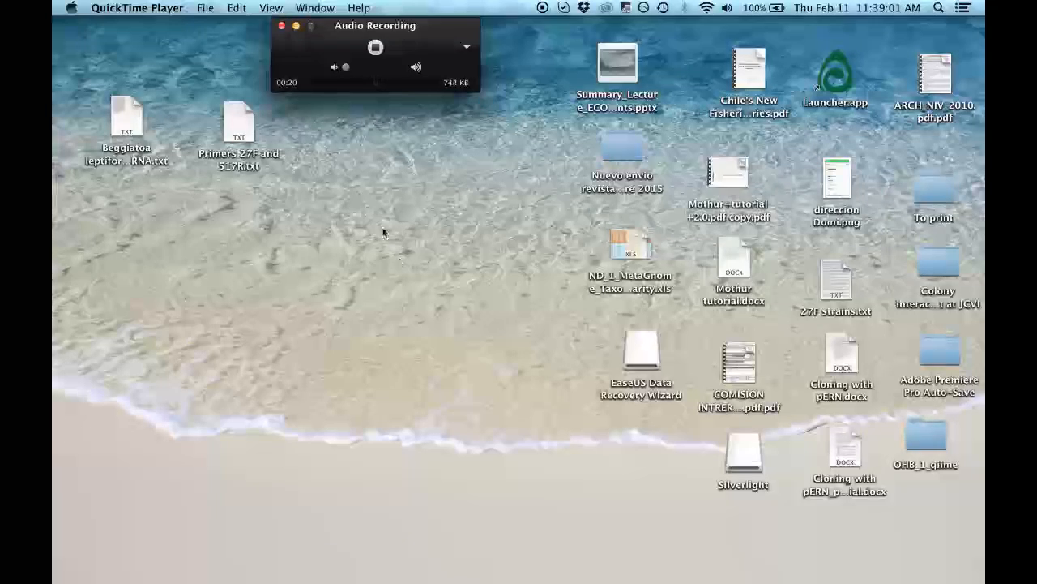
# Move the Audio Recording window aside, then view the 27F and 517R primer sequences in the primers text file and close it.
pyautogui.moveTo(443, 30); pyautogui.dragTo(524, 56)
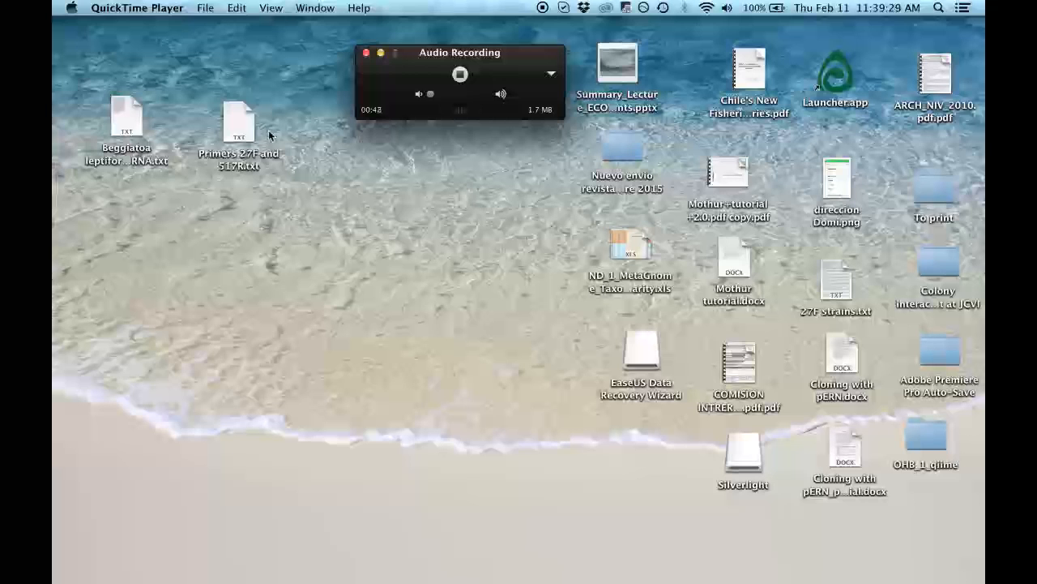
pyautogui.doubleClick(243, 134)
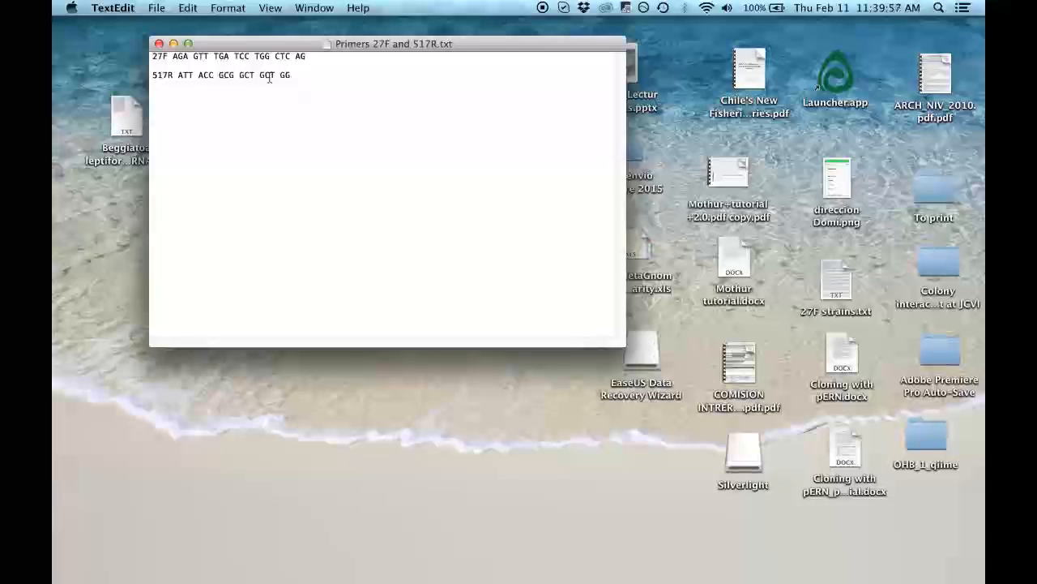
pyautogui.click(159, 44)
# View the Beggiatoa leptiformis D-402 16S rRNA sequence in its desktop text file and close it.
pyautogui.click(134, 126)
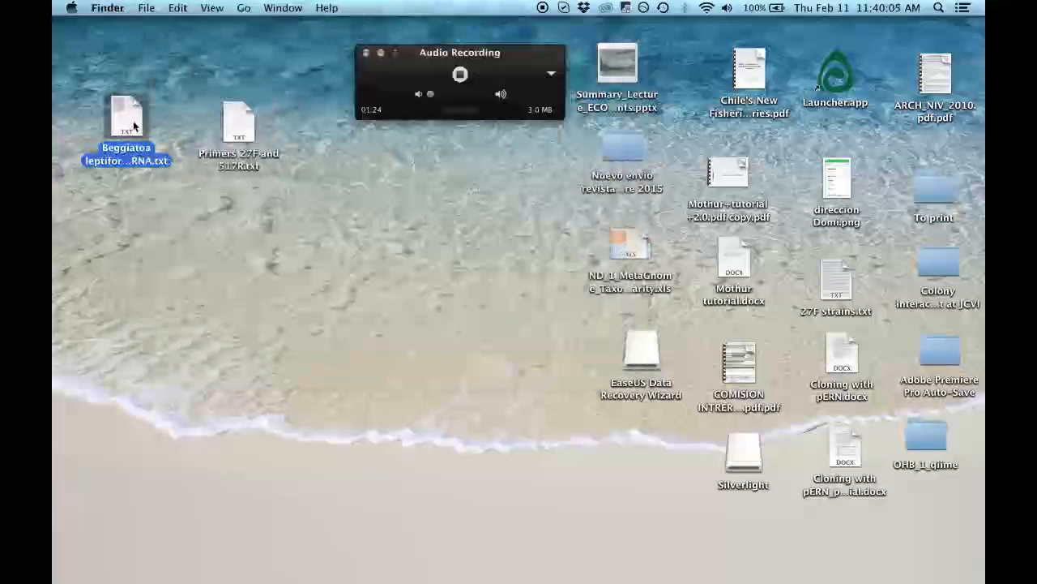
pyautogui.doubleClick(134, 126)
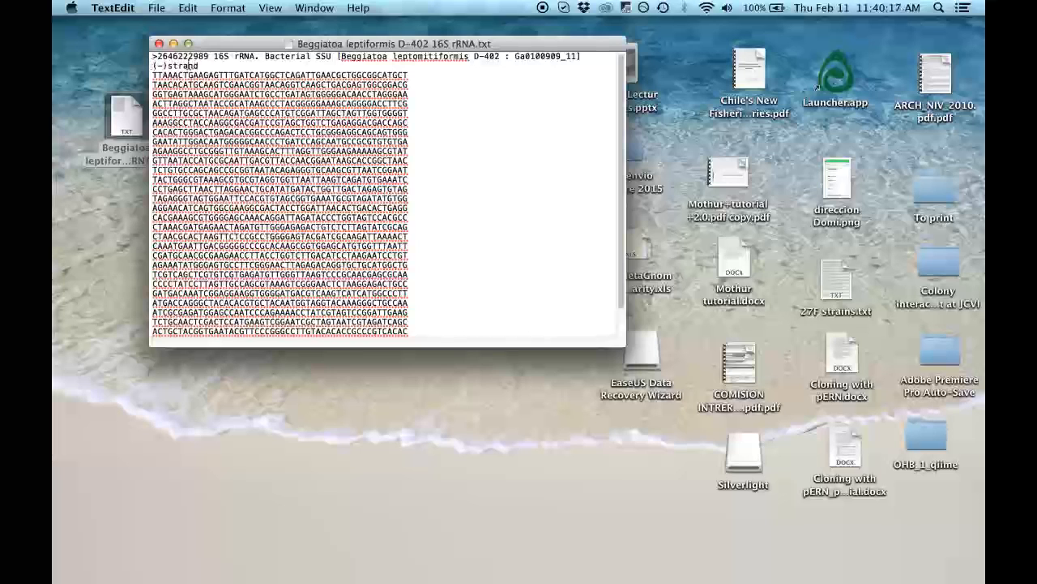
pyautogui.click(159, 44)
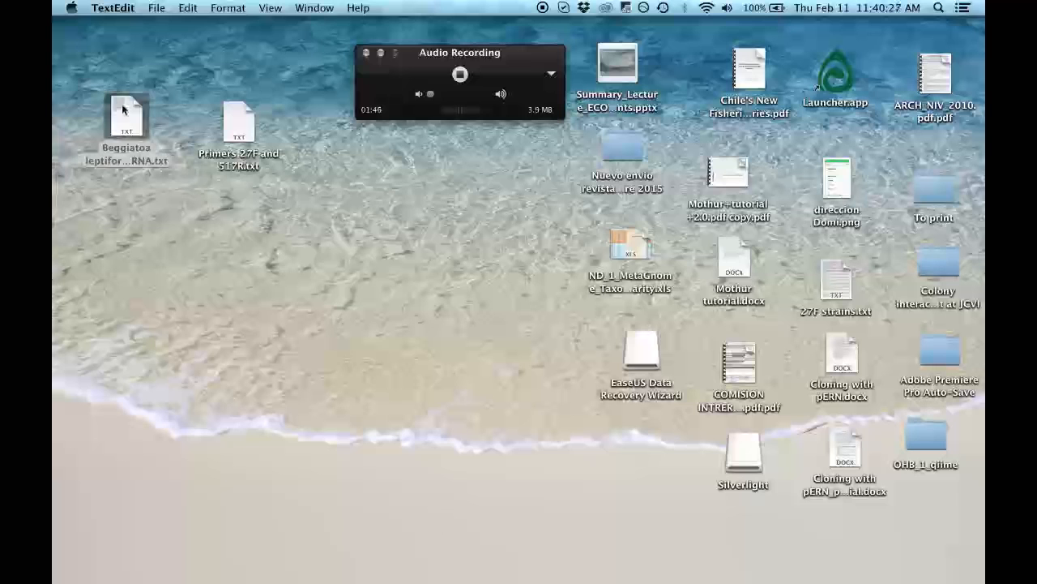
# Switch to Safari and run the IMG/ER genome search by fields for the keyword "beggiatoa", filtered on Genome Name.
pyautogui.moveTo(637, 571)
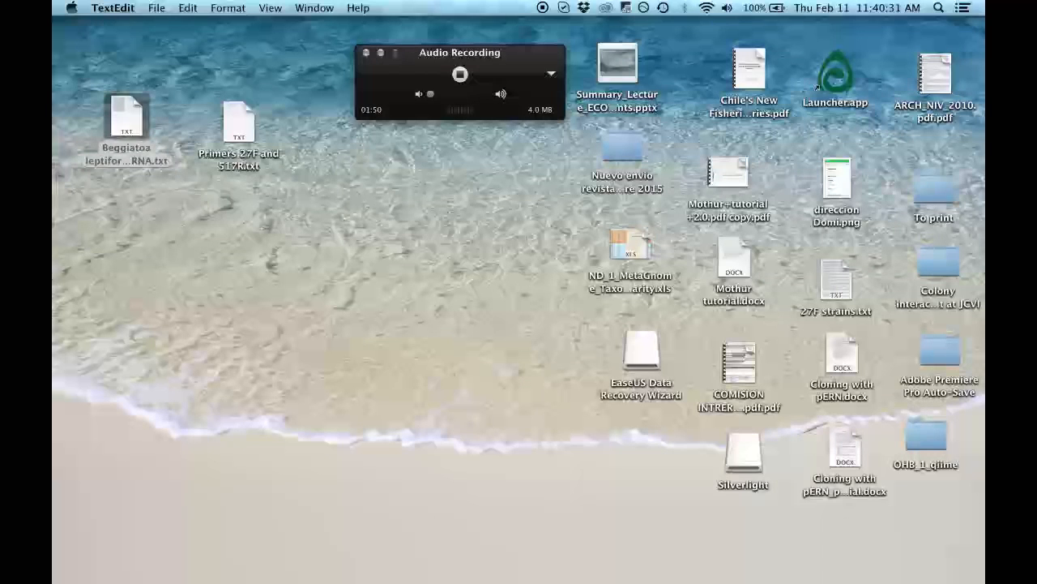
pyautogui.click(129, 561)
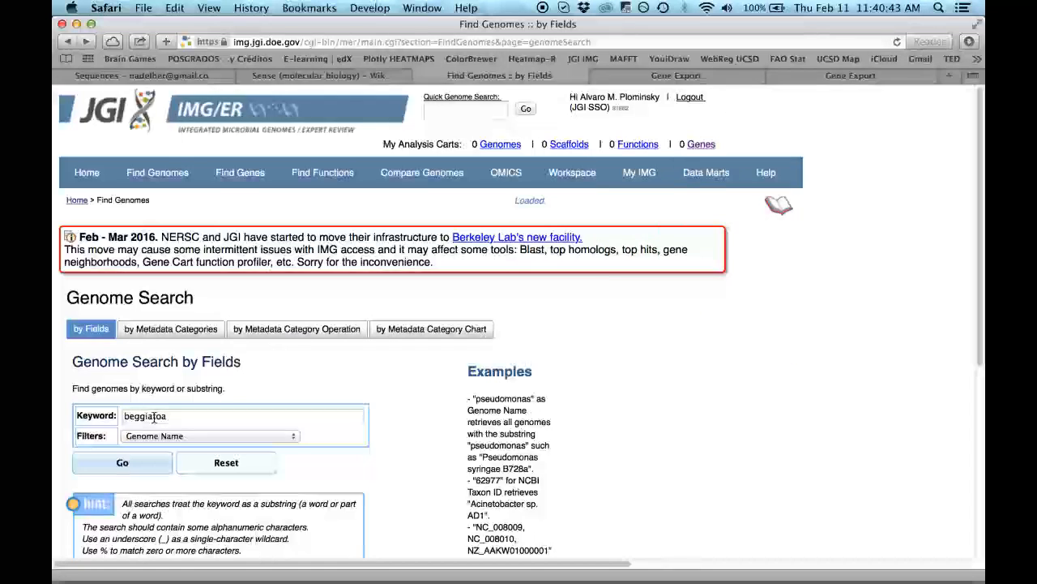
pyautogui.scroll(-2, 181, 360)
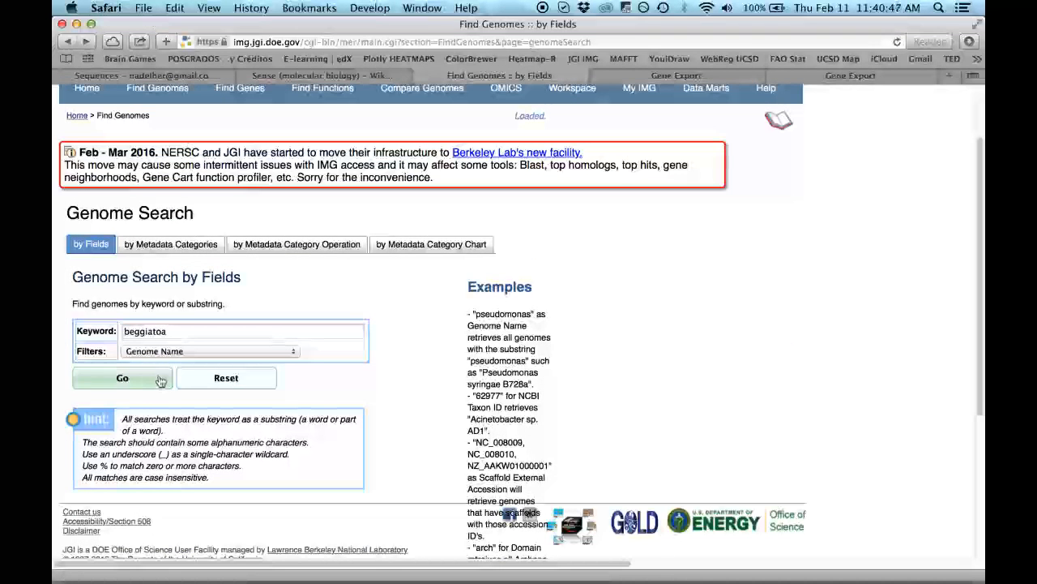
pyautogui.click(126, 379)
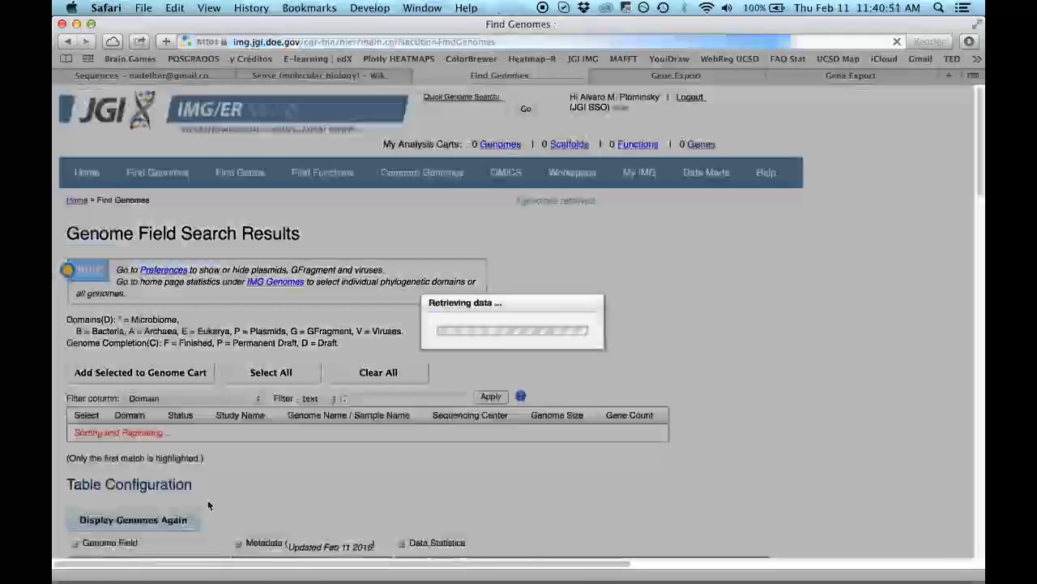
pyautogui.scroll(-5, 313, 476)
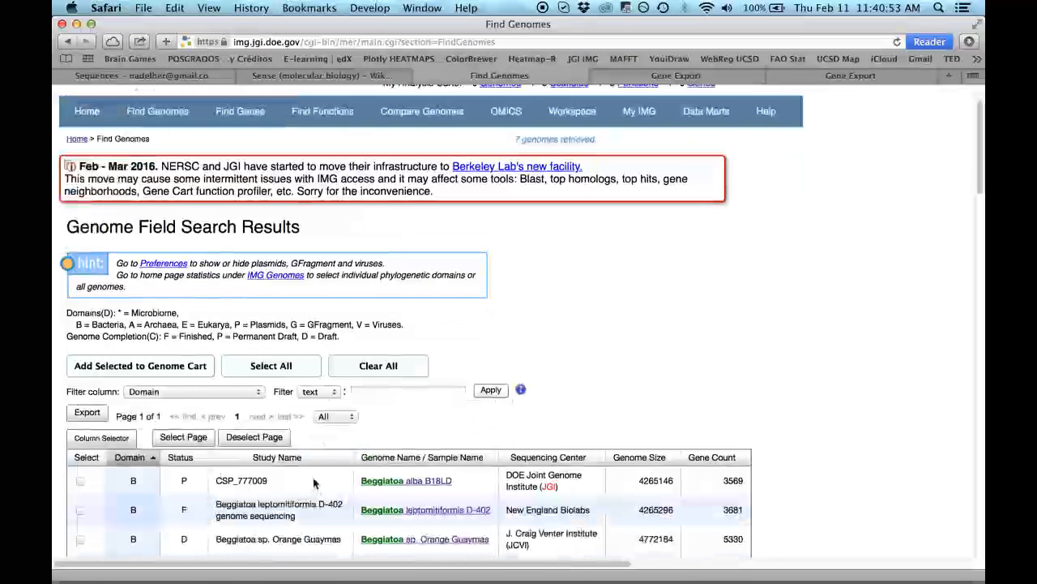
pyautogui.scroll(-2, 313, 477)
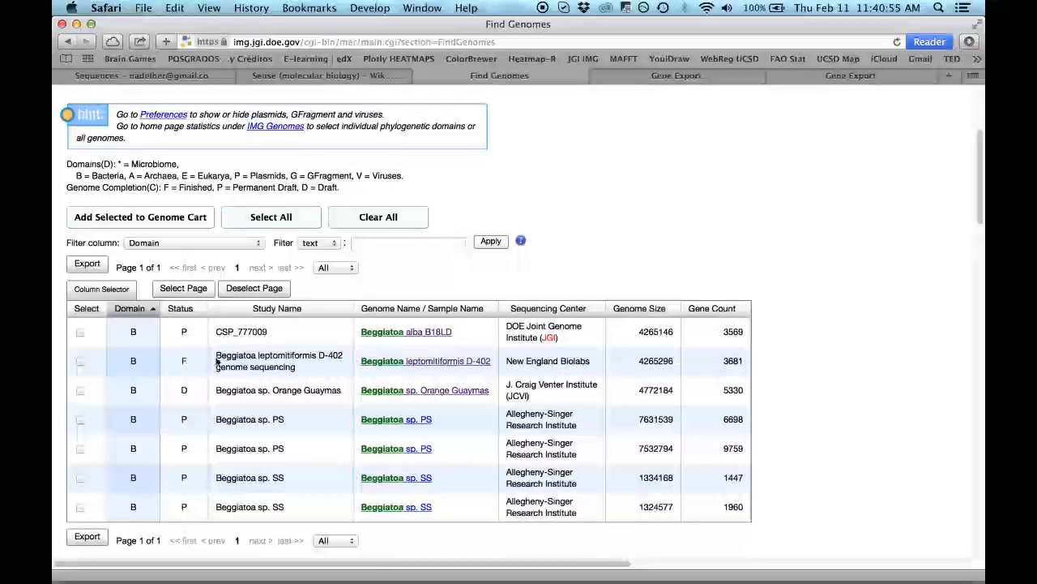
# Open the Beggiatoa leptomitiformis D-402 genome and go to its Genome Statistics table.
pyautogui.click(423, 364)
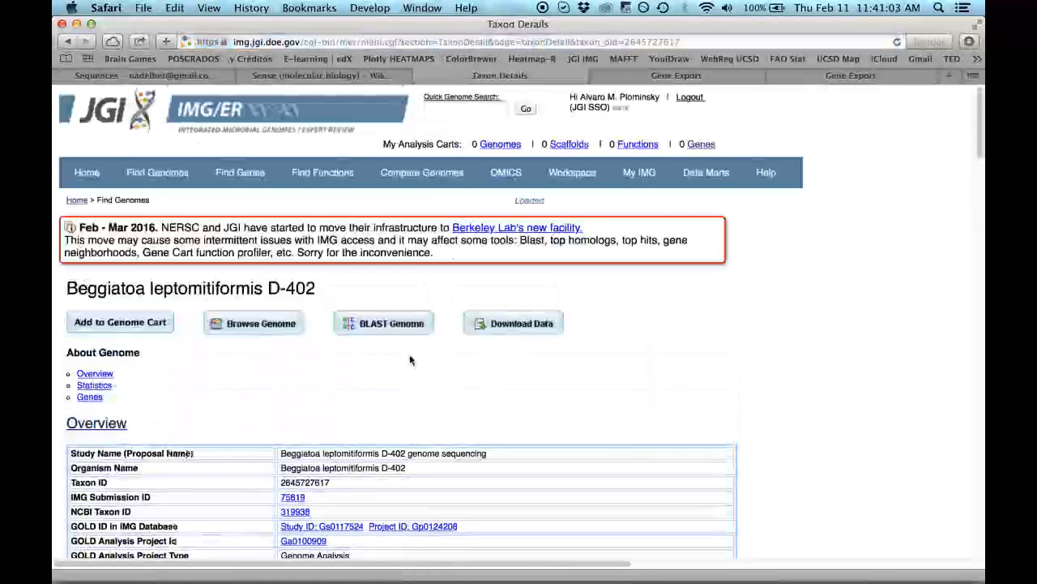
pyautogui.scroll(-2, 412, 359)
pyautogui.scroll(-5, 409, 359)
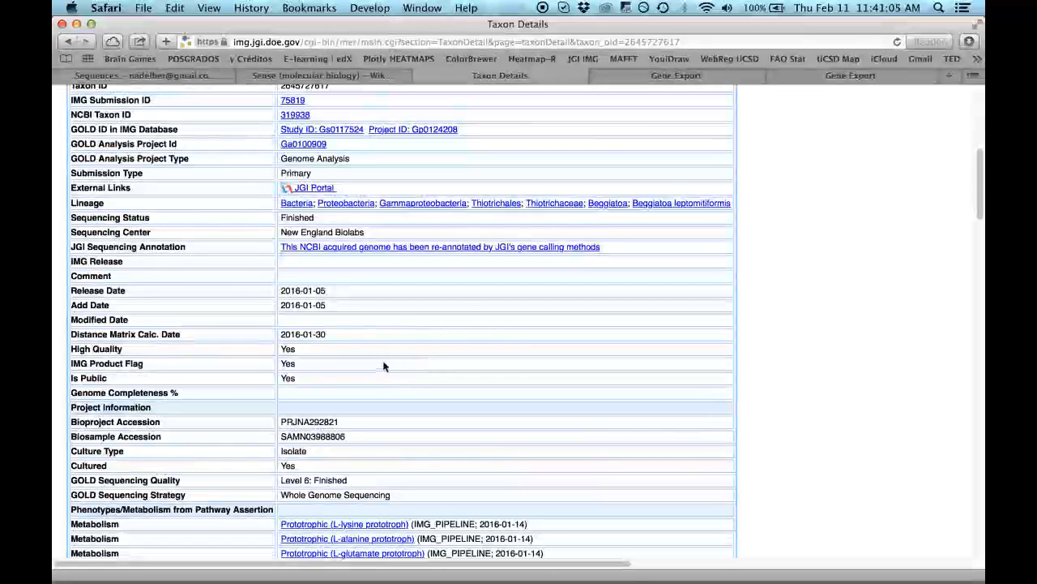
pyautogui.scroll(5, 385, 367)
pyautogui.scroll(-15, 355, 348)
pyautogui.scroll(-4, 355, 348)
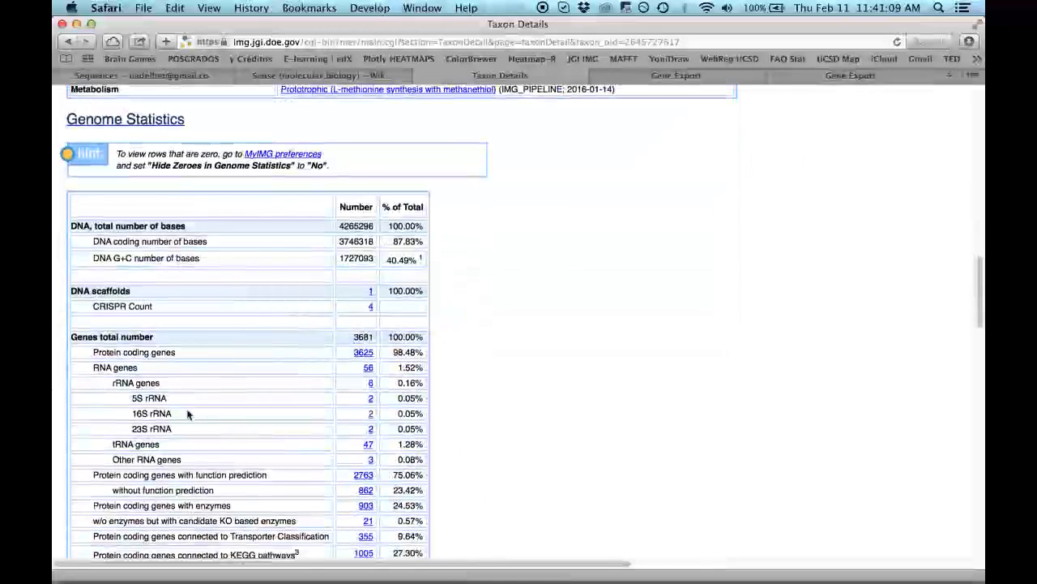
# List the genome's 16S rRNA genes from the statistics table and review their coordinates and strands.
pyautogui.click(371, 415)
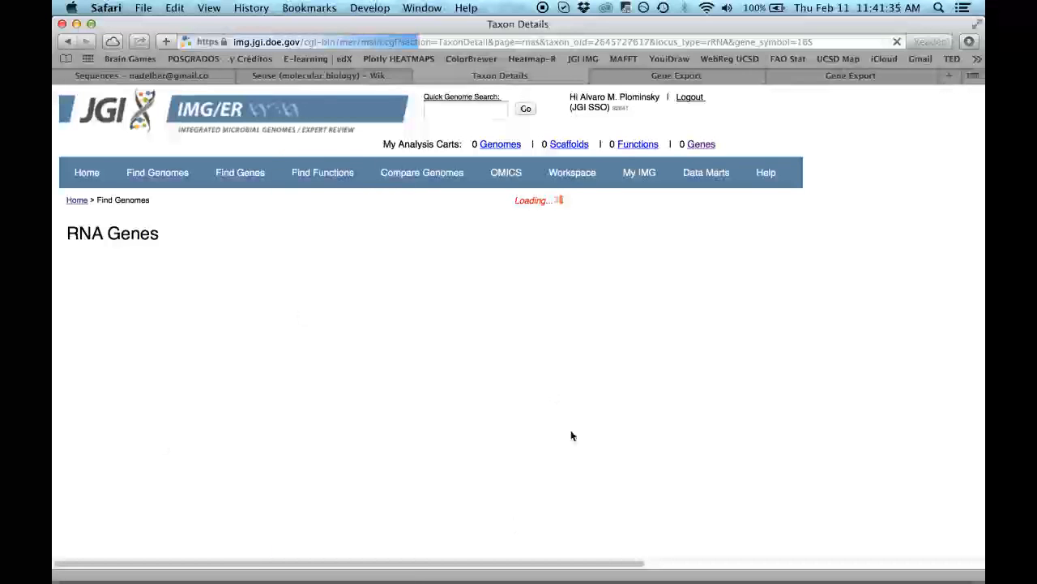
pyautogui.click(566, 44)
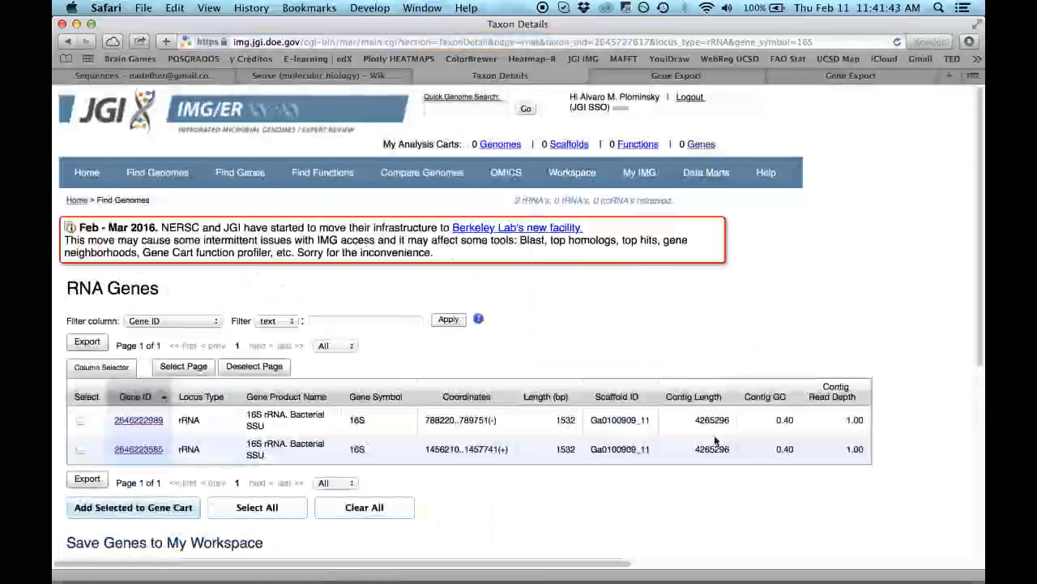
pyautogui.scroll(-3, 607, 472)
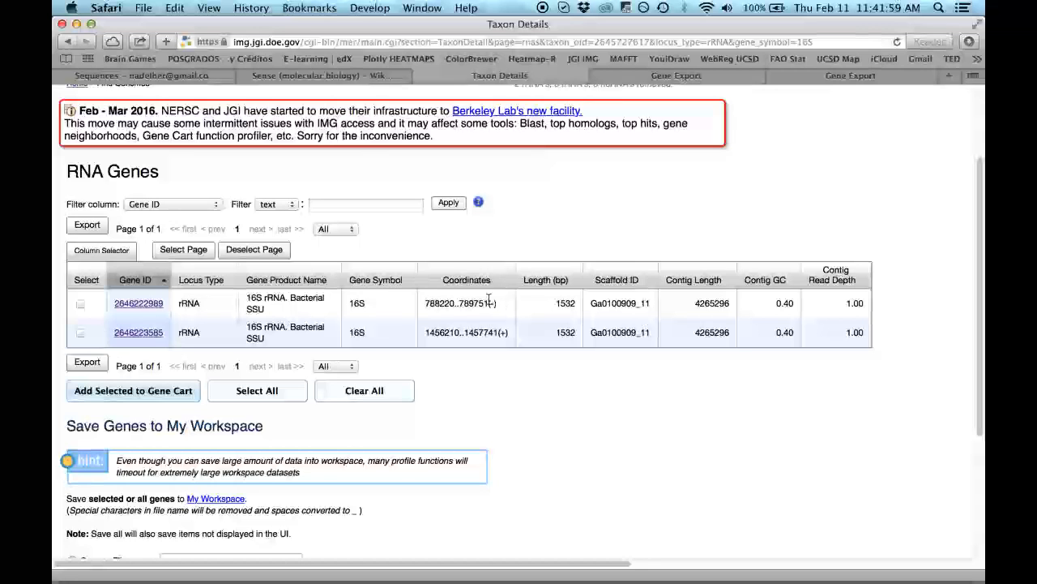
pyautogui.click(136, 310)
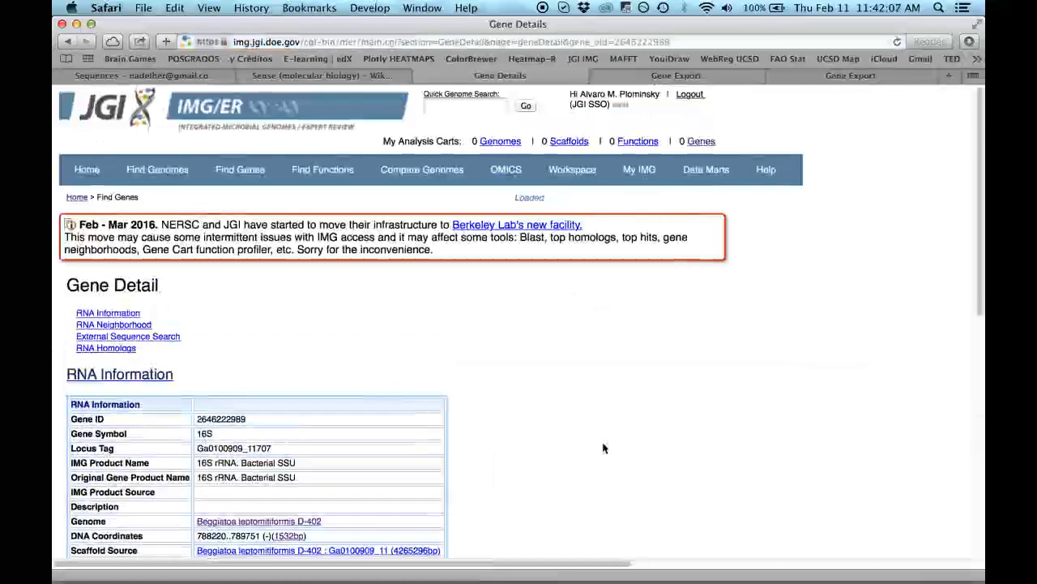
pyautogui.scroll(-10, 602, 447)
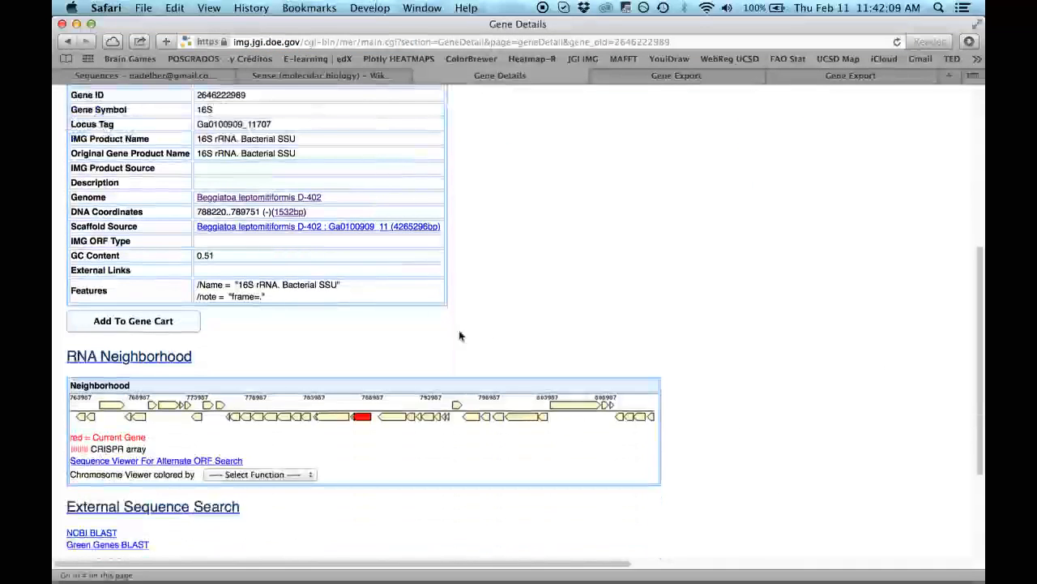
pyautogui.moveTo(291, 422)
pyautogui.scroll(-3, 324, 408)
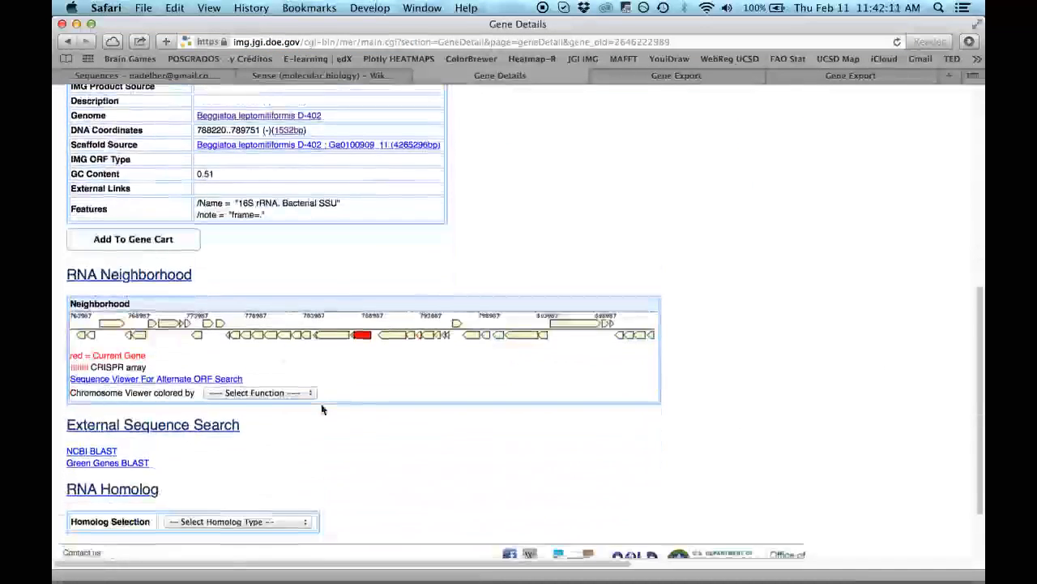
pyautogui.scroll(7, 312, 406)
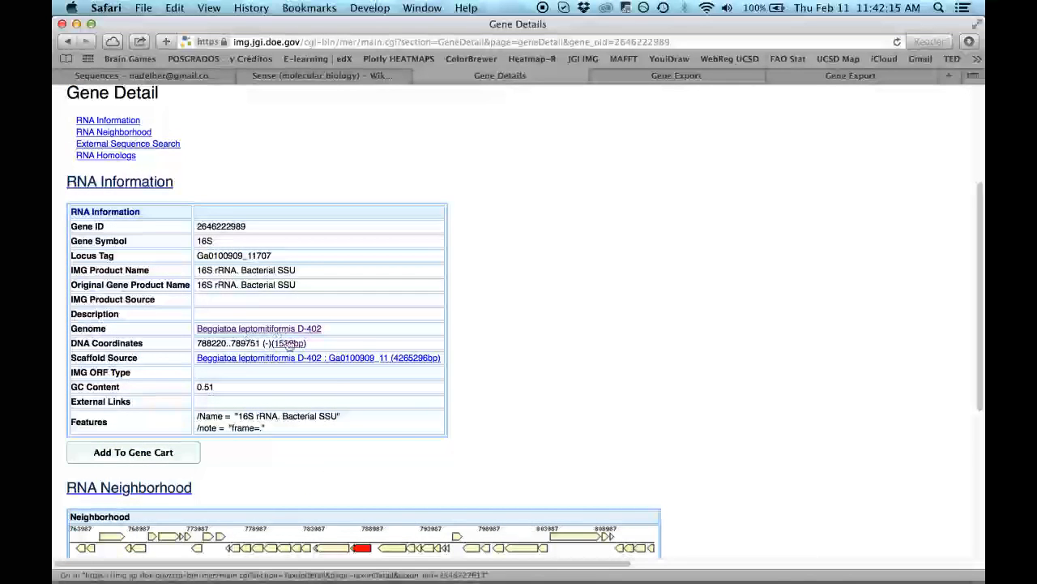
# Identify the current gene on the RNA Neighborhood map and open its record from there.
pyautogui.scroll(-2, 340, 380)
pyautogui.moveTo(362, 484)
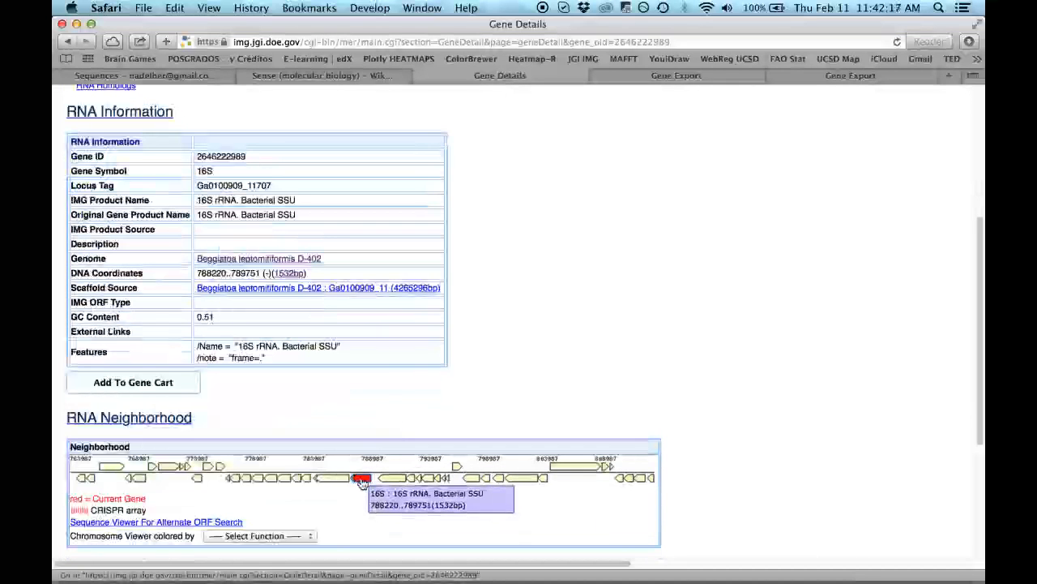
pyautogui.click(362, 480)
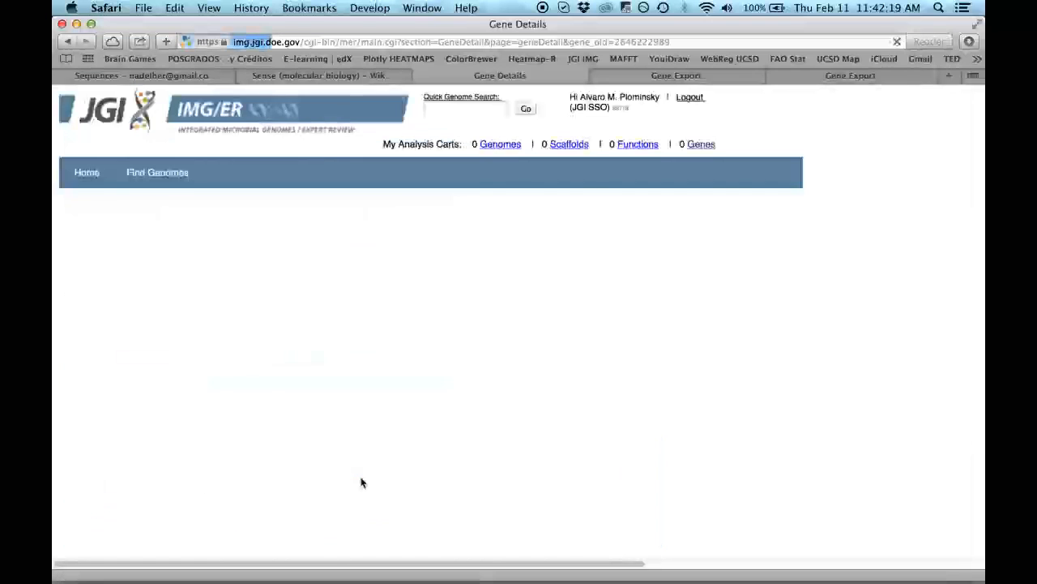
pyautogui.scroll(-5, 512, 449)
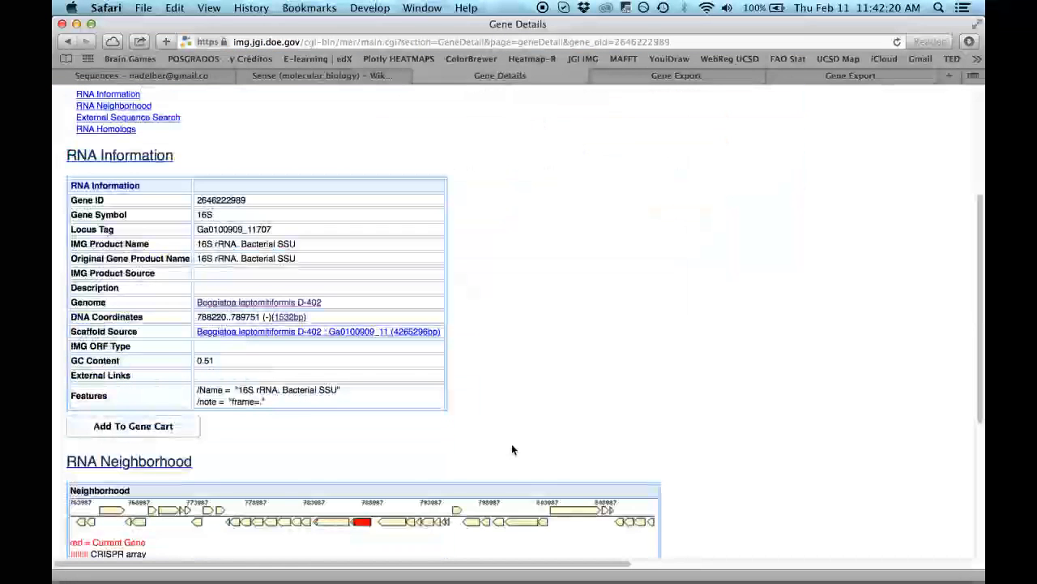
# Open the gene's nucleic acid FASTA export from its DNA coordinates length and select the full sequence with its header.
pyautogui.click(290, 320)
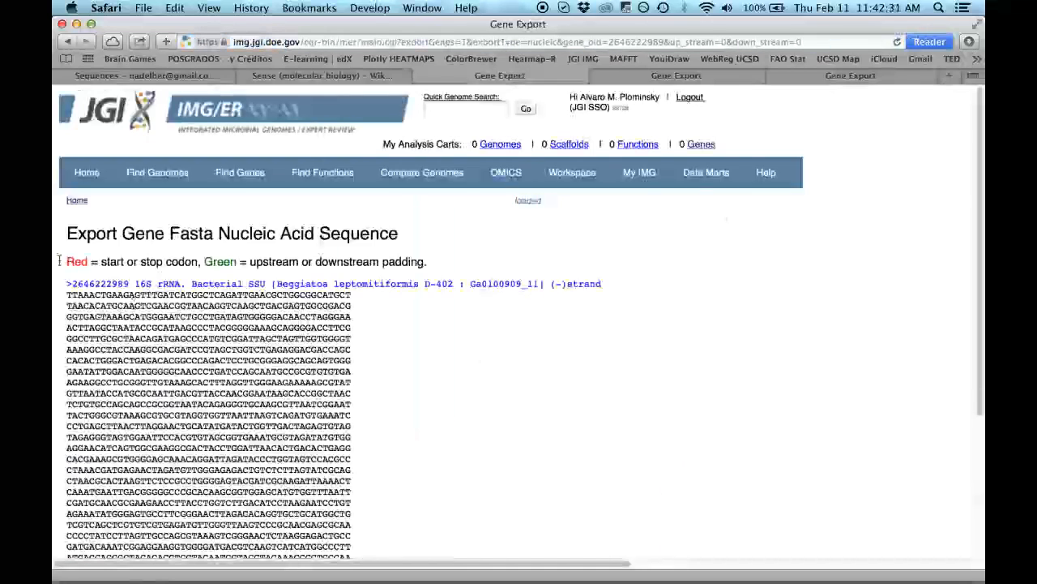
pyautogui.scroll(-6, 164, 344)
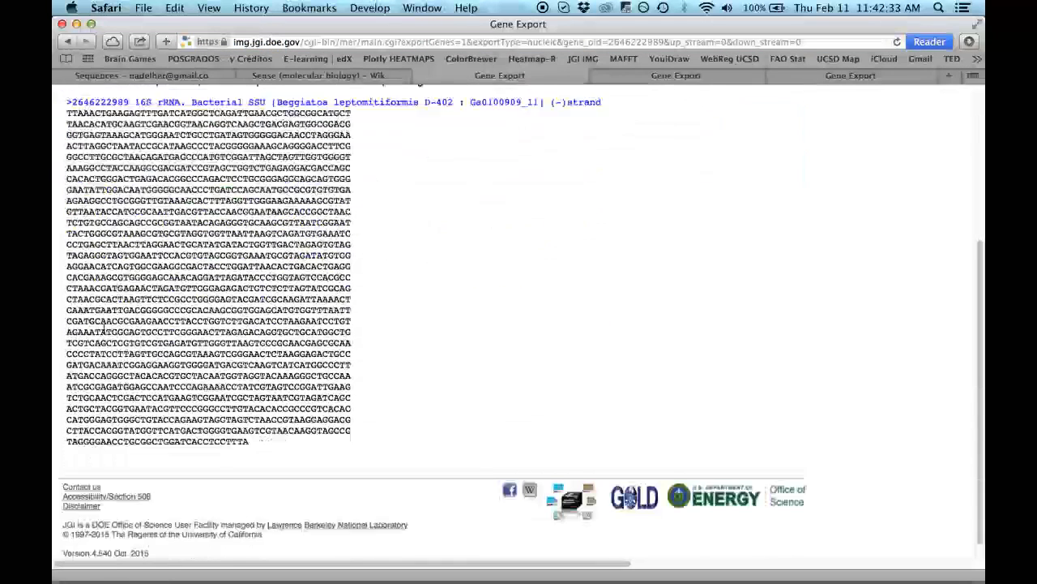
pyautogui.moveTo(264, 433); pyautogui.dragTo(70, 227)
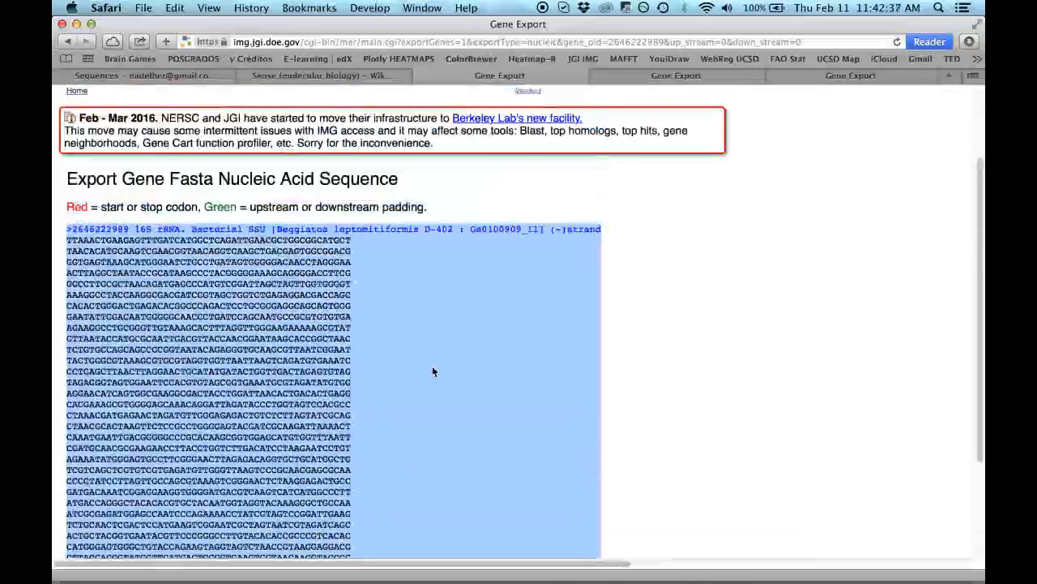
# Minimize the browser, reopen the Beggiatoa 16S rRNA text file, highlight its FASTA header, review the whole sequence and close the file.
pyautogui.click(77, 26)
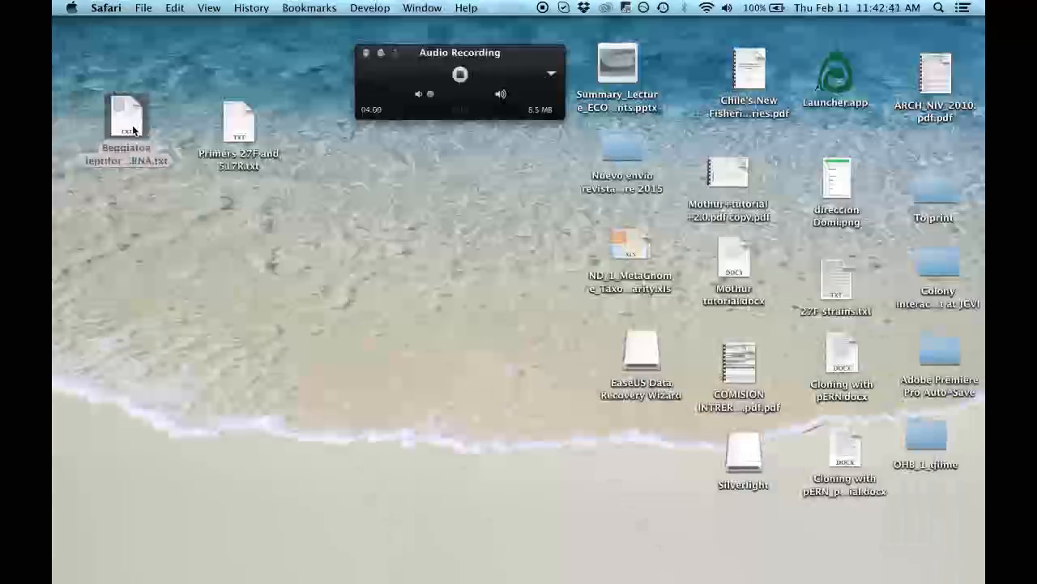
pyautogui.doubleClick(130, 125)
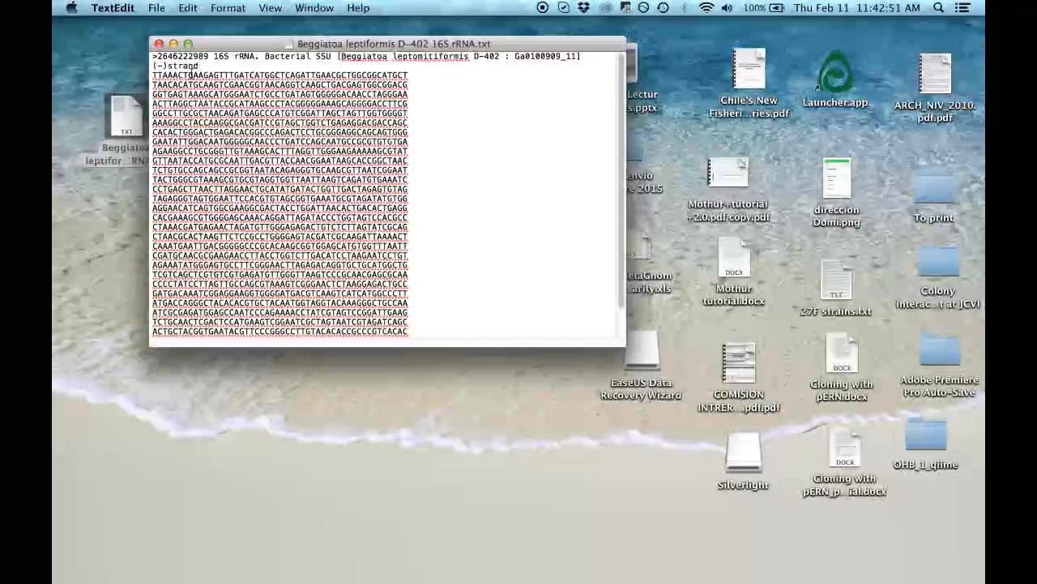
pyautogui.moveTo(197, 65); pyautogui.dragTo(156, 55)
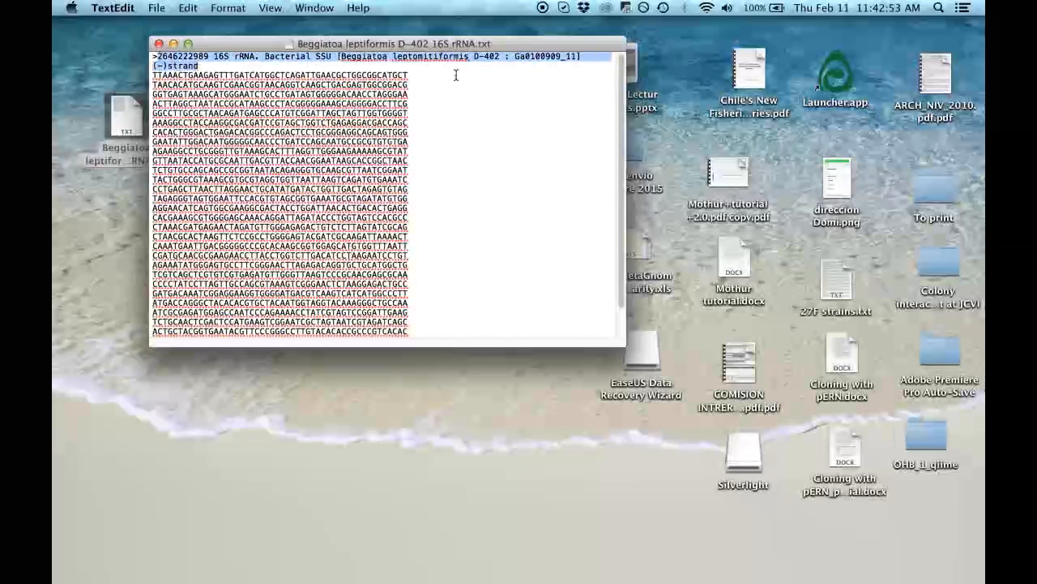
pyautogui.moveTo(424, 49); pyautogui.dragTo(388, 145)
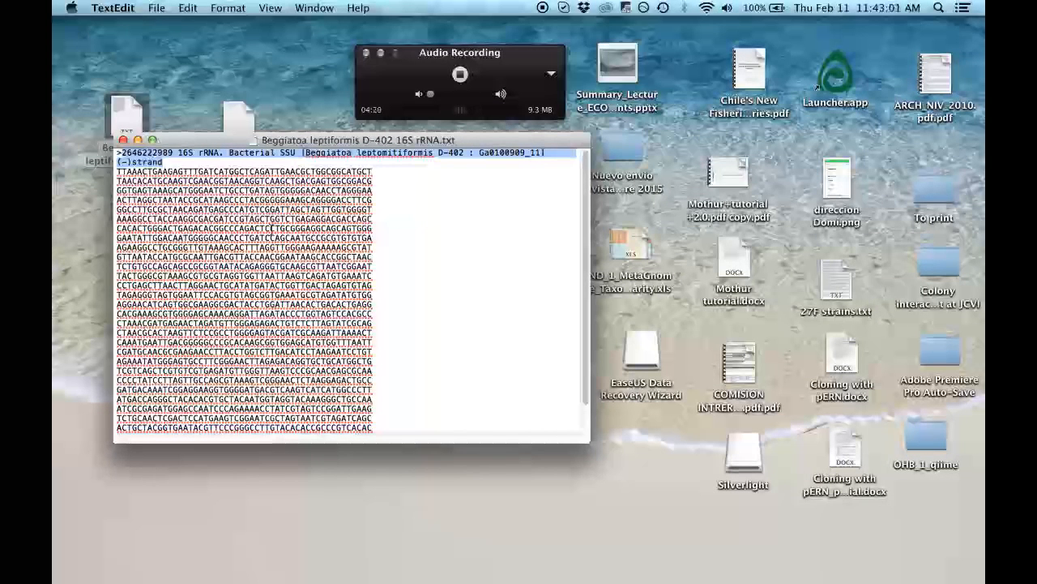
pyautogui.scroll(-2, 286, 303)
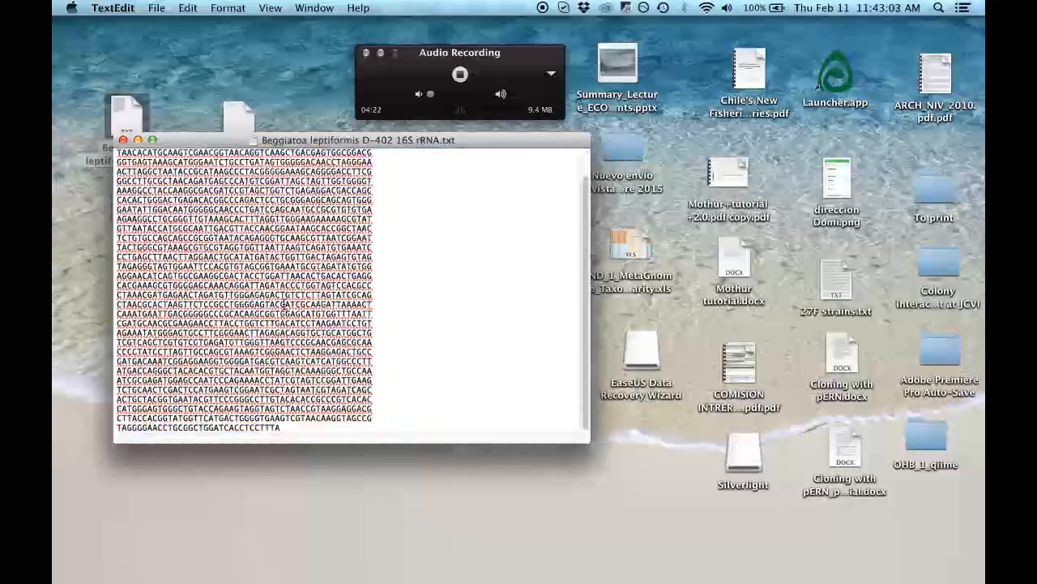
pyautogui.scroll(2, 280, 304)
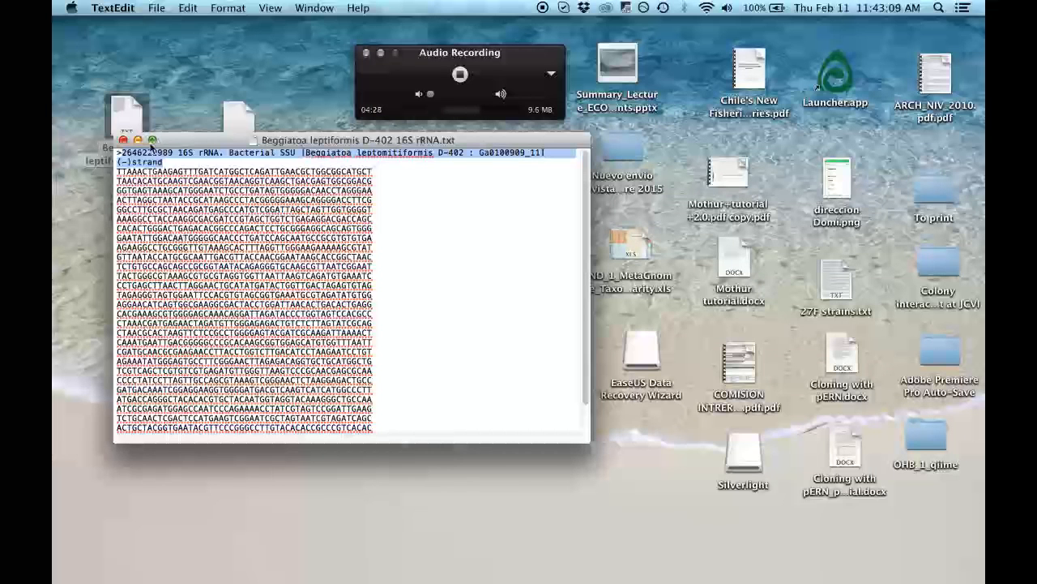
pyautogui.click(123, 141)
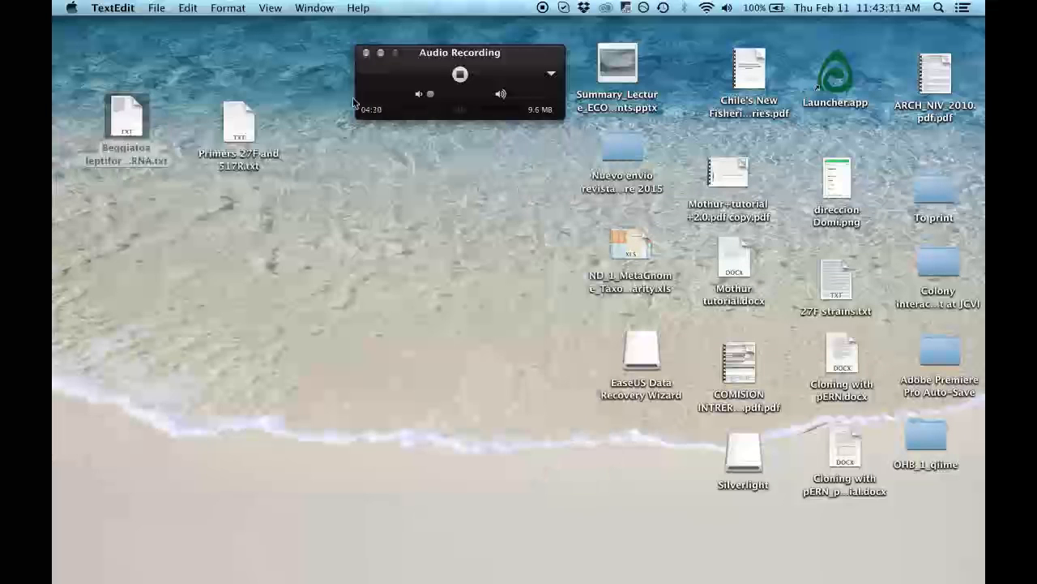
pyautogui.click(450, 61)
pyautogui.moveTo(449, 60); pyautogui.dragTo(468, 43)
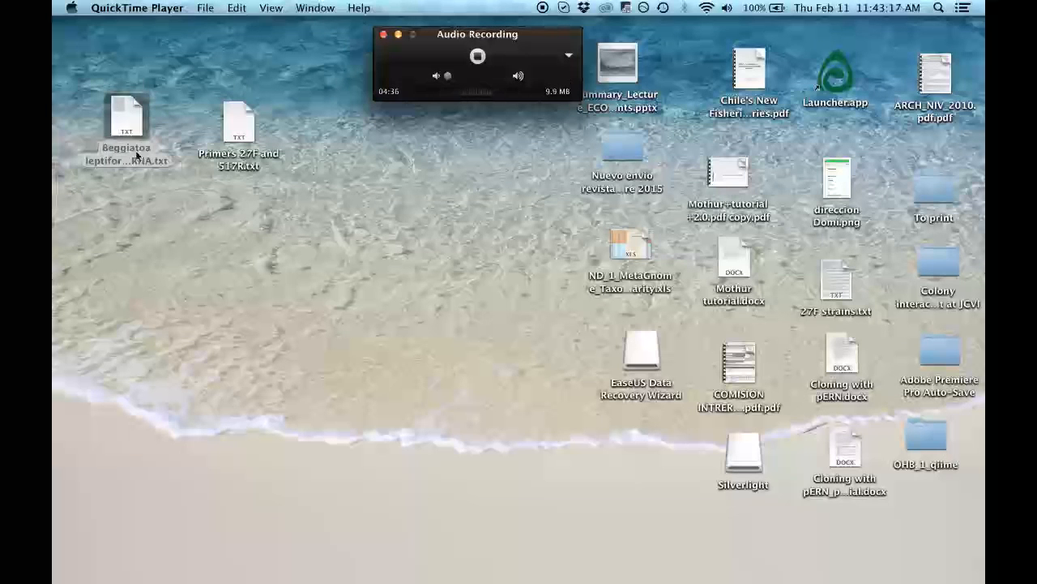
# Switch to Geneious, show the Local folder with no document selected, and start a new sequence.
pyautogui.click(514, 563)
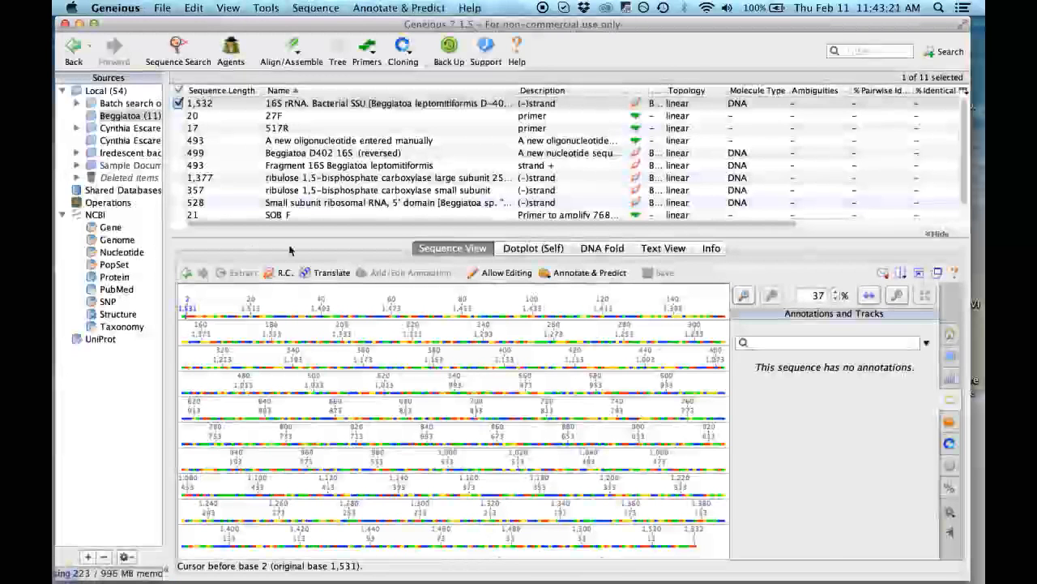
pyautogui.click(104, 95)
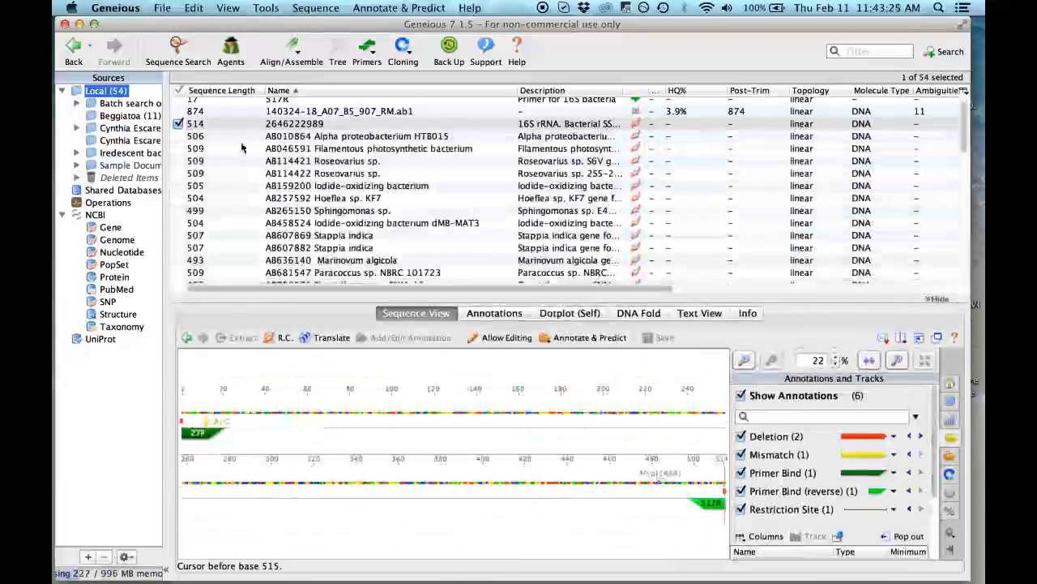
pyautogui.click(178, 123)
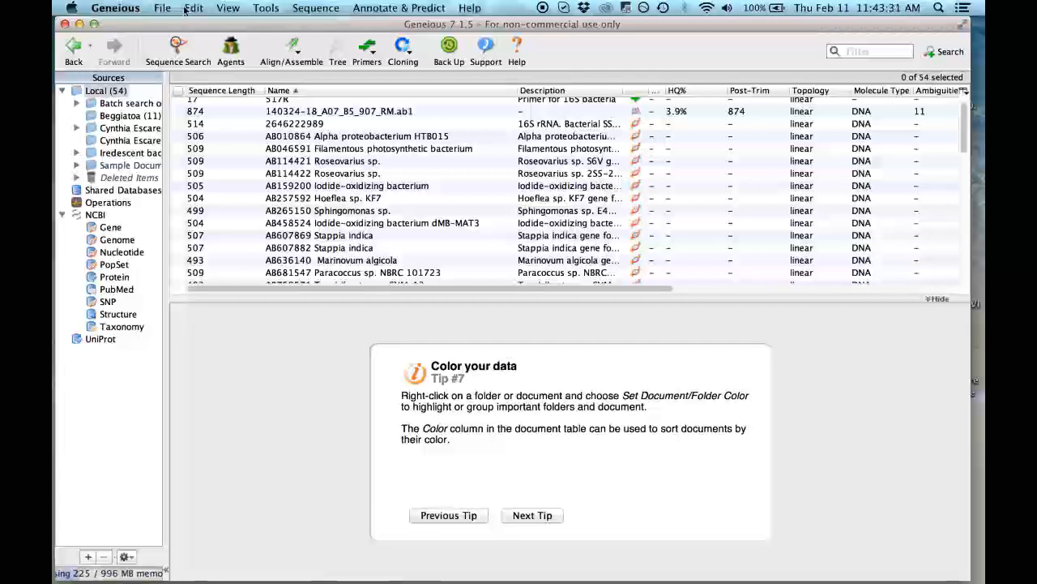
pyautogui.click(308, 8)
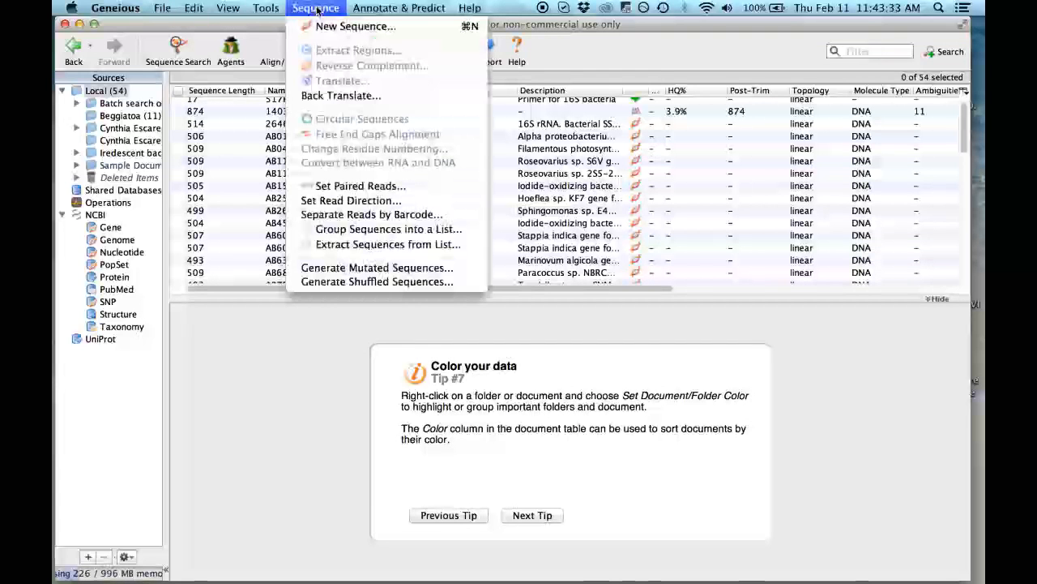
pyautogui.click(355, 26)
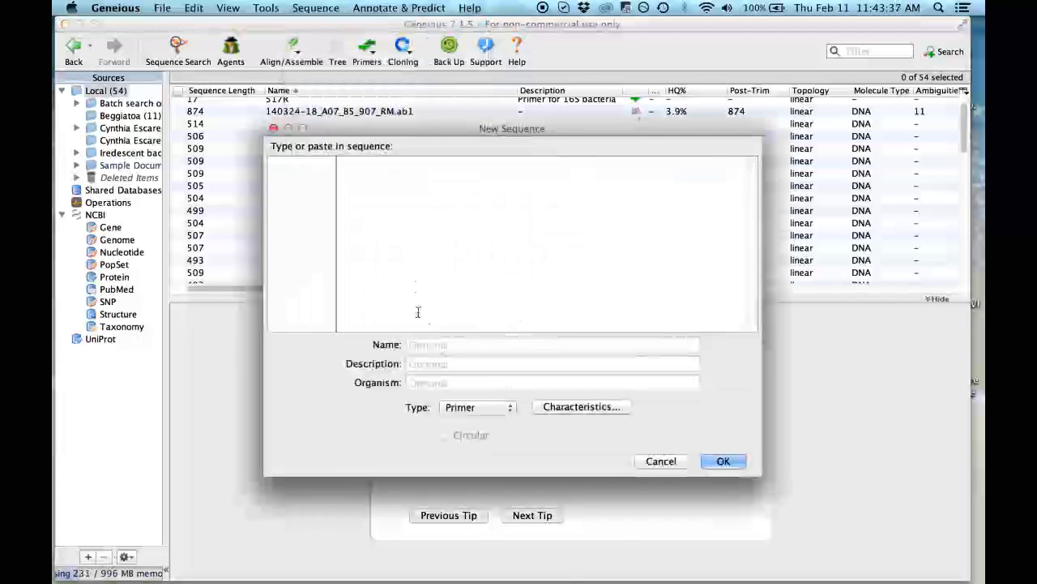
# Switch to TextWrangler and open the file Primers 27F and 517R.txt from the Desktop.
pyautogui.moveTo(561, 561)
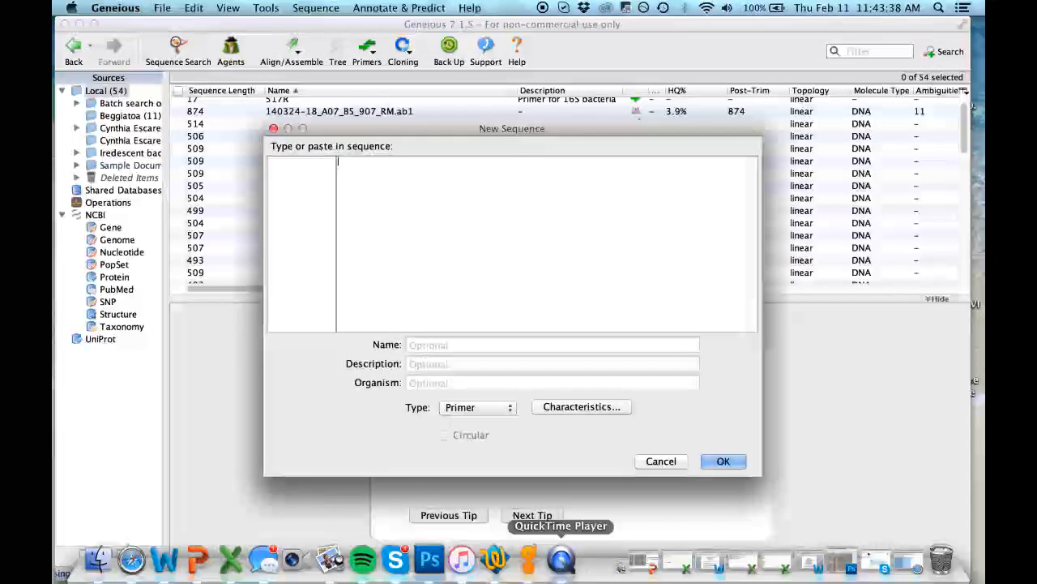
pyautogui.click(494, 559)
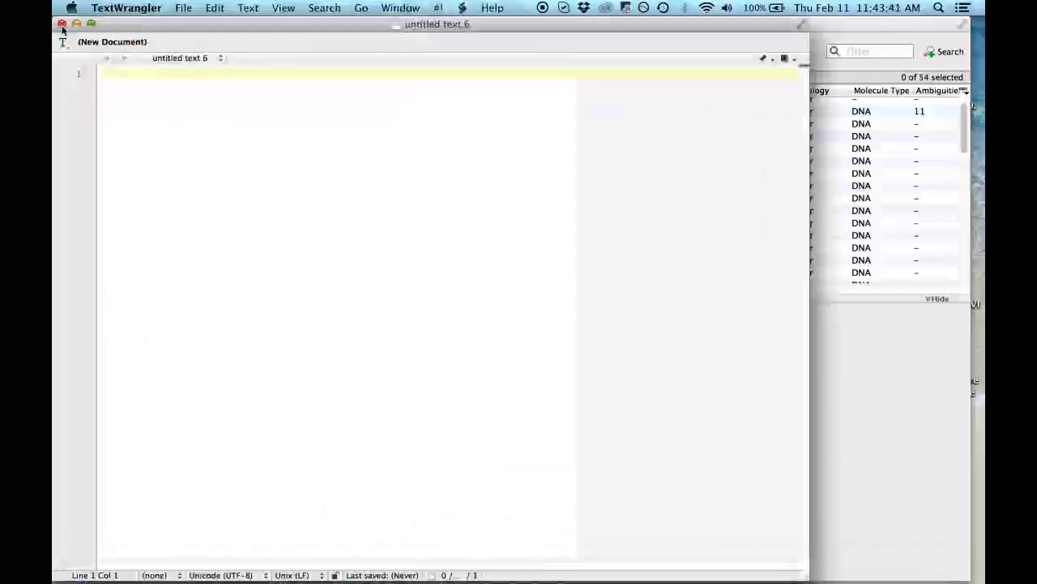
pyautogui.click(183, 7)
pyautogui.click(203, 61)
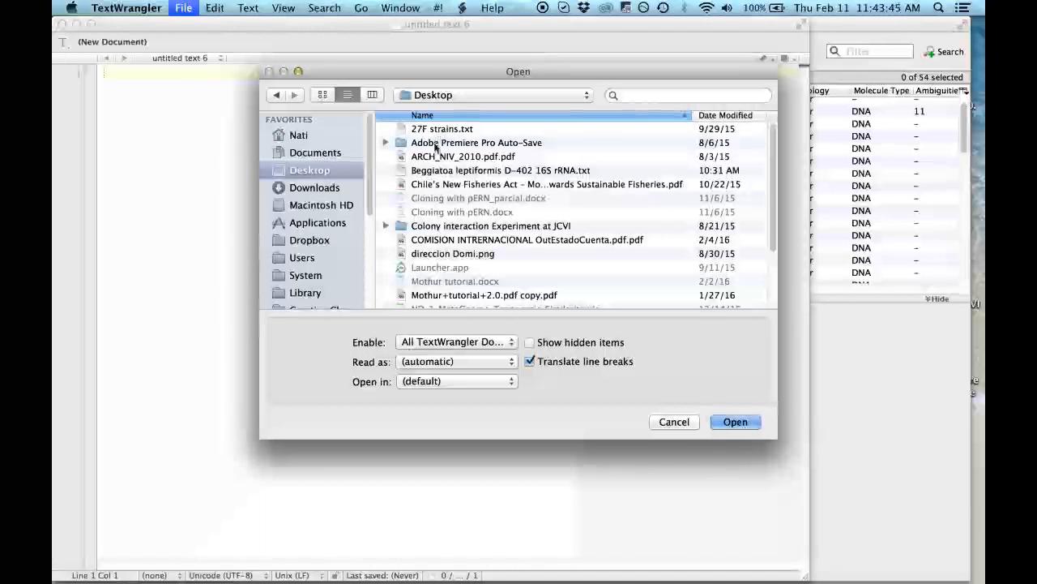
pyautogui.scroll(-3, 435, 139)
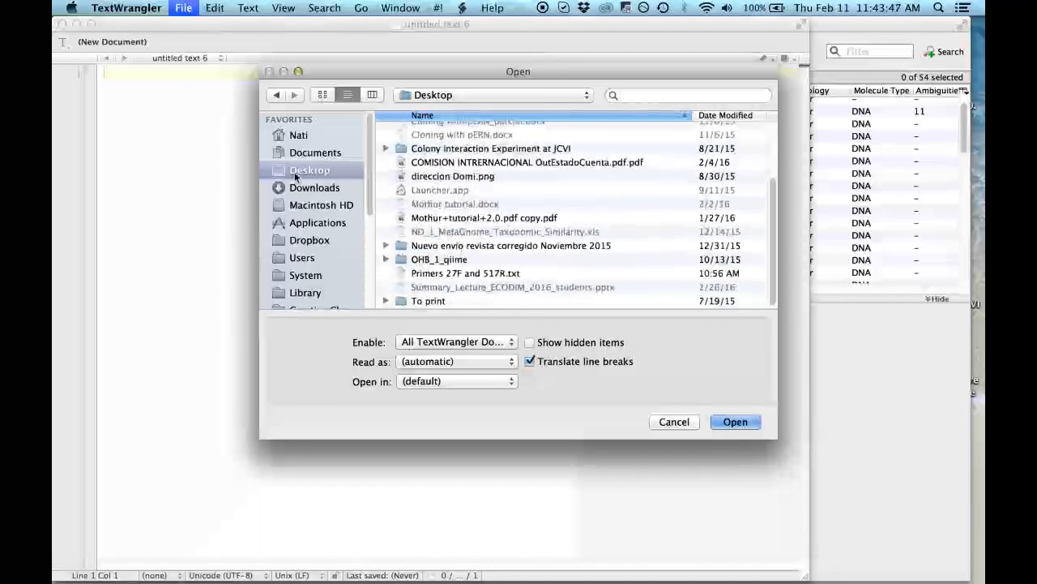
pyautogui.scroll(3, 480, 269)
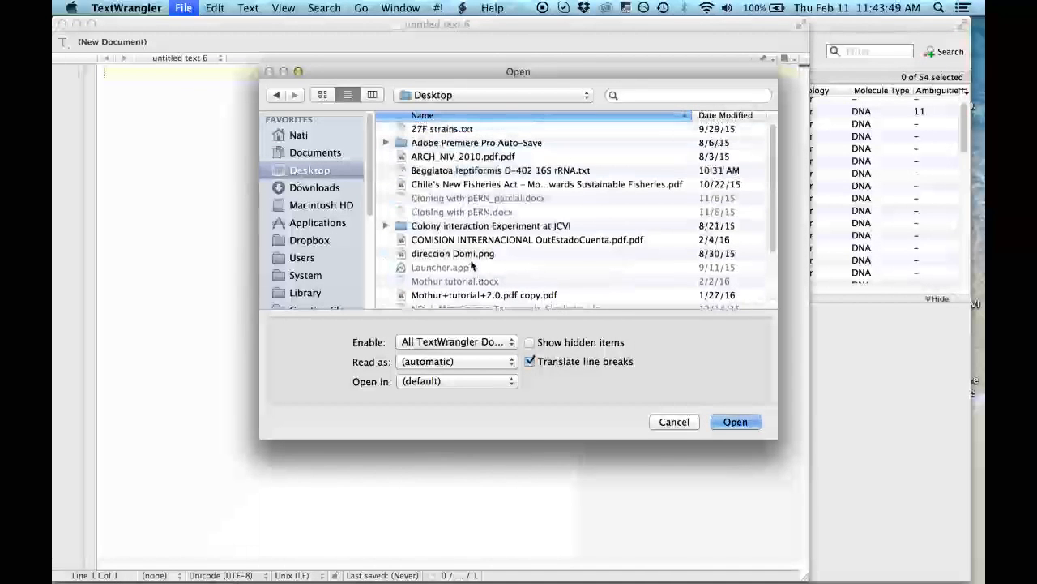
pyautogui.scroll(-1, 436, 267)
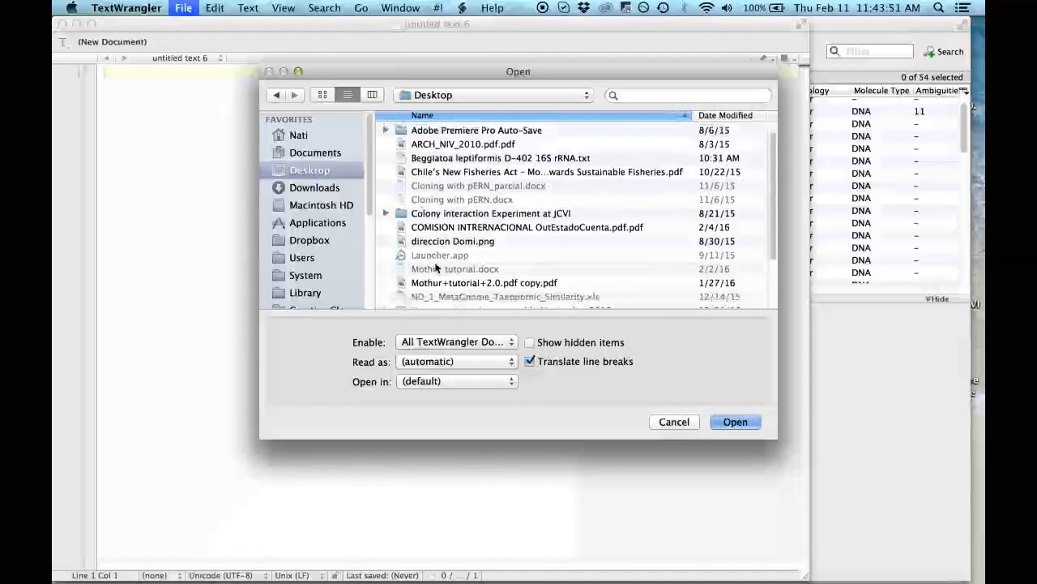
pyautogui.scroll(-2, 435, 268)
pyautogui.click(462, 287)
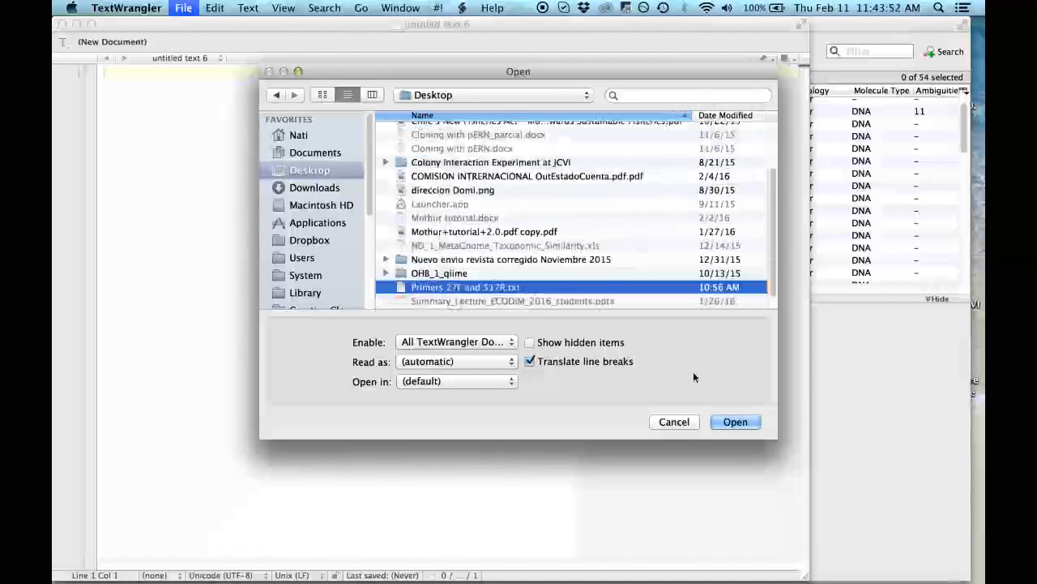
pyautogui.click(744, 424)
# Copy the 27F primer sequence AGA GTT TGA TCC TGG CTC AG and paste it into the new sequence in Geneious.
pyautogui.moveTo(309, 74); pyautogui.dragTo(446, 72)
pyautogui.press('super+c')
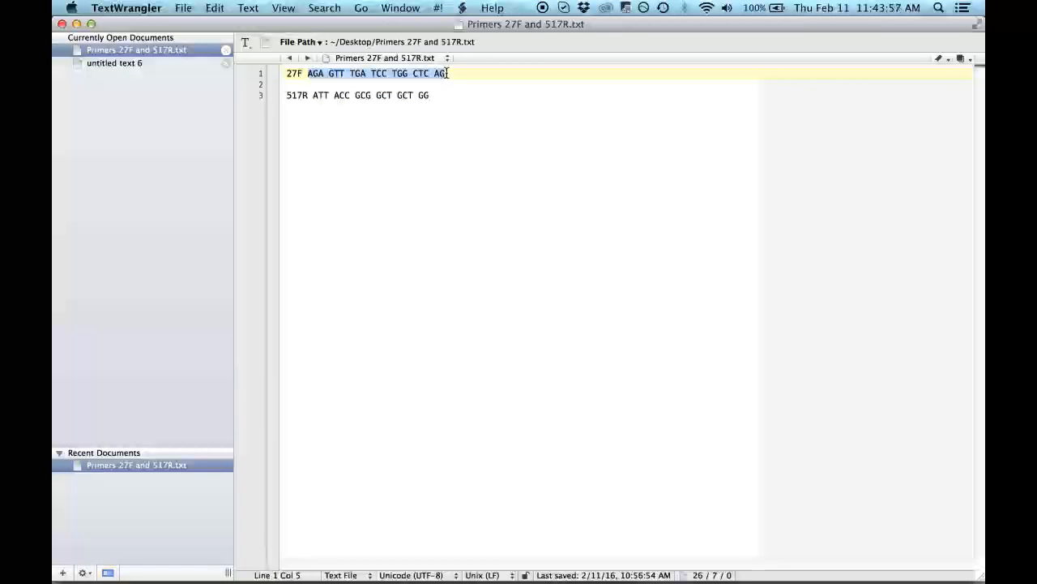
pyautogui.press('super+Tab')
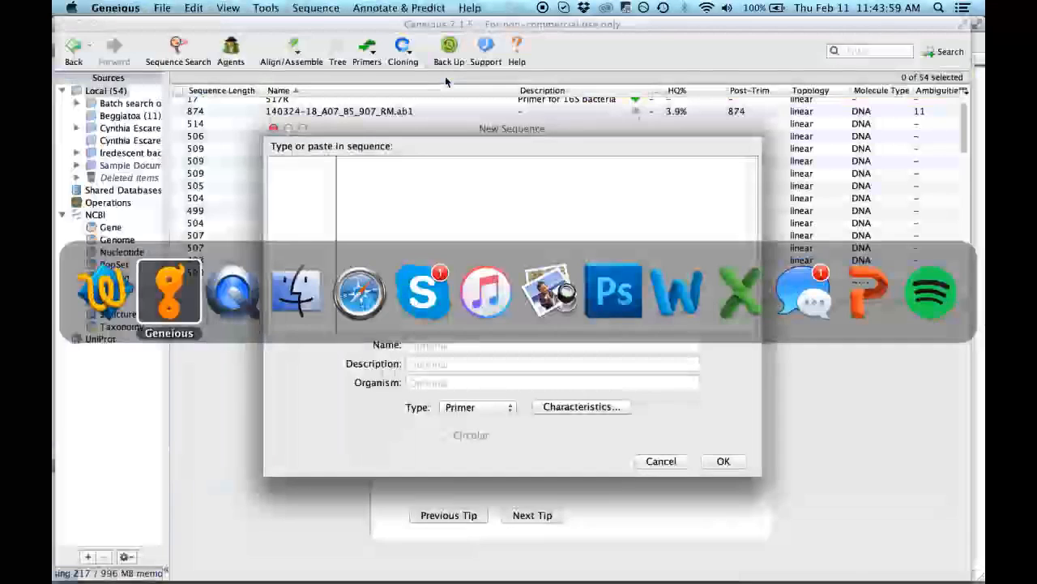
pyautogui.press('super+v')
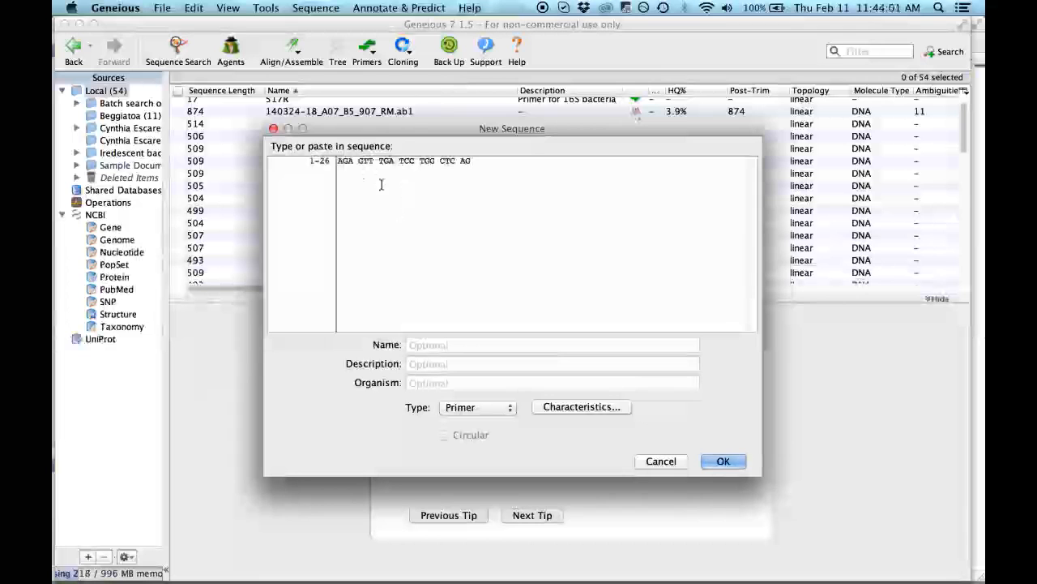
# Name the new sequence 27F and describe it as "Primer for 16S bacteria".
pyautogui.click(489, 347)
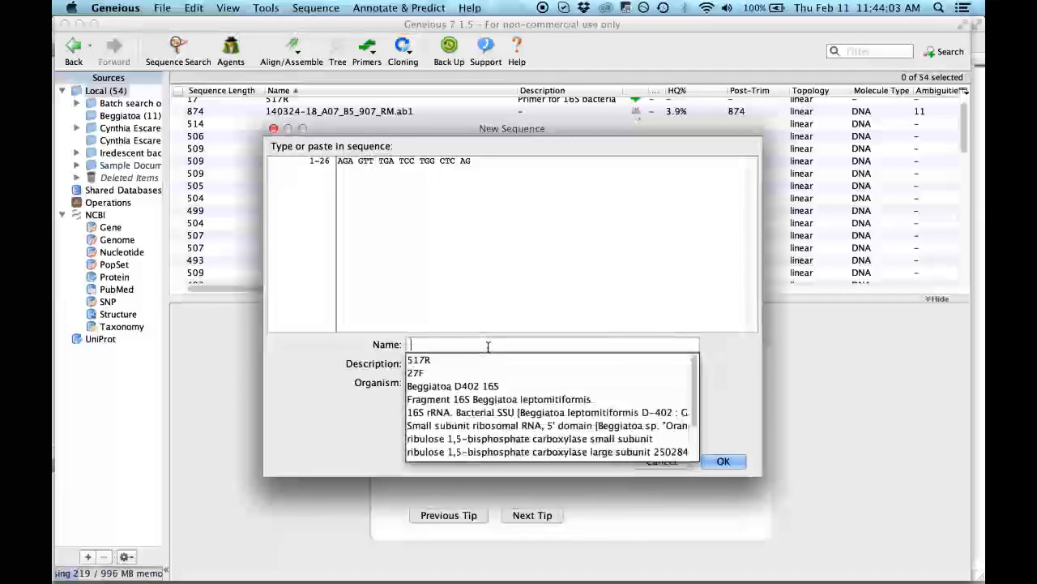
pyautogui.write('27')
pyautogui.press('Down')
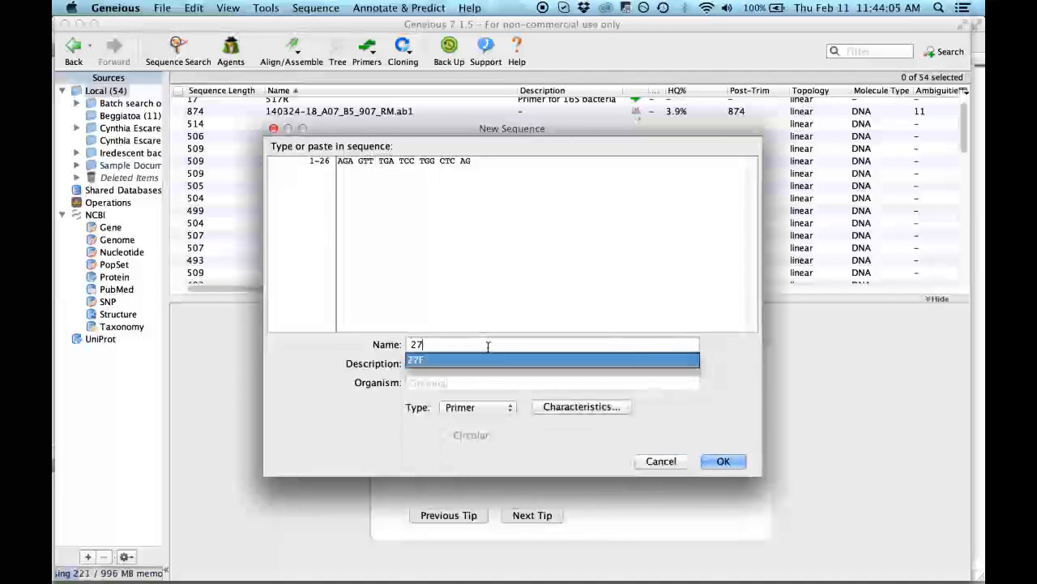
pyautogui.press('Return')
pyautogui.click(488, 361)
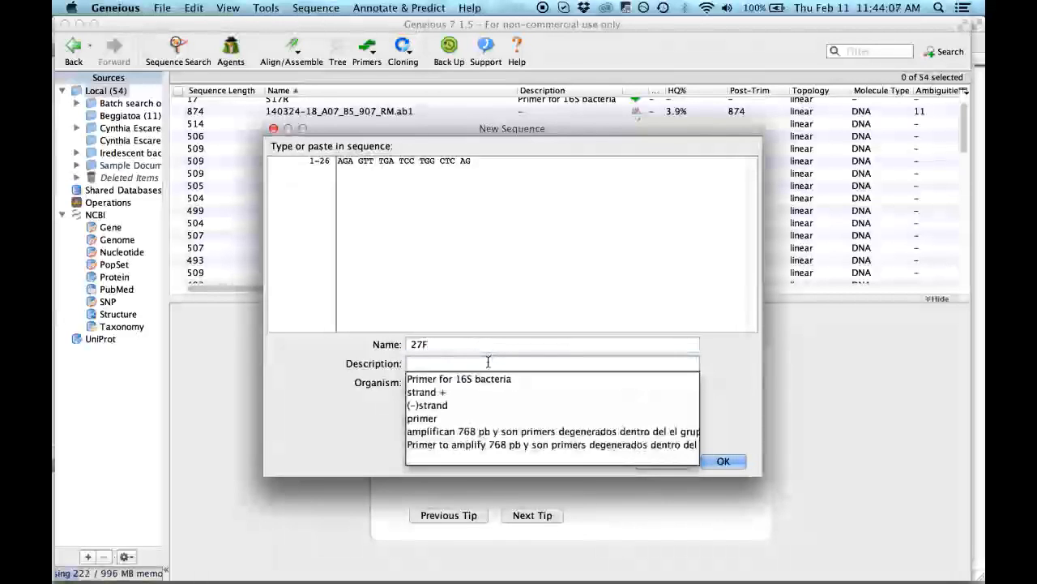
pyautogui.write('P')
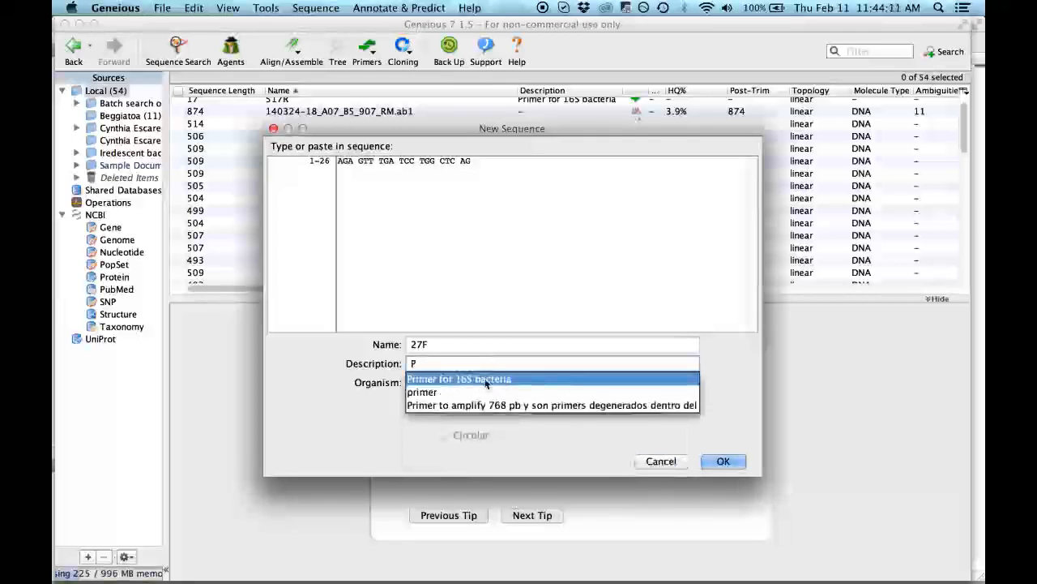
pyautogui.click(486, 379)
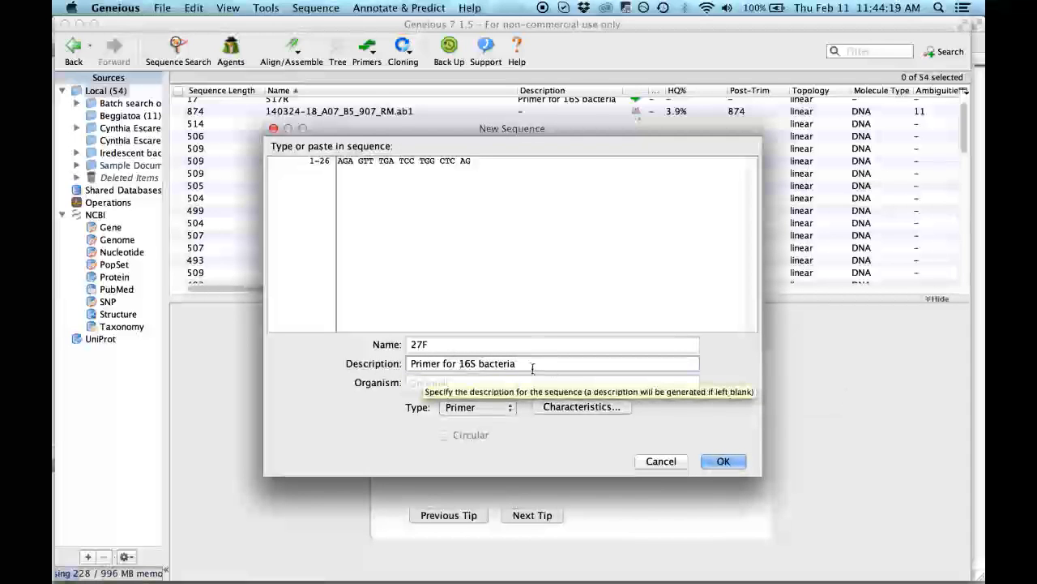
# Set the organism to Bacteria, keep the type as Primer, and create the 27F primer.
pyautogui.click(442, 382)
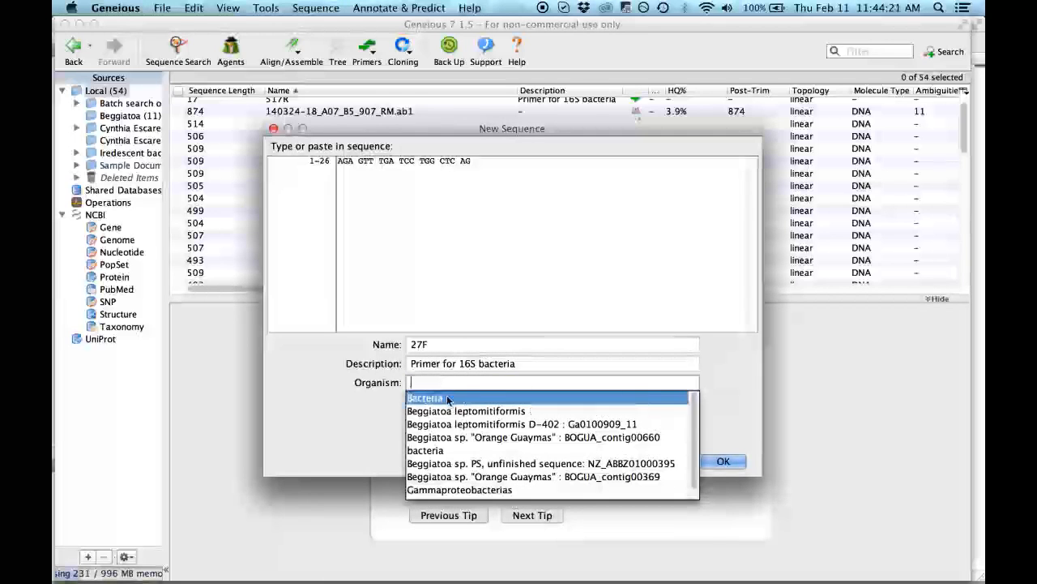
pyautogui.click(446, 398)
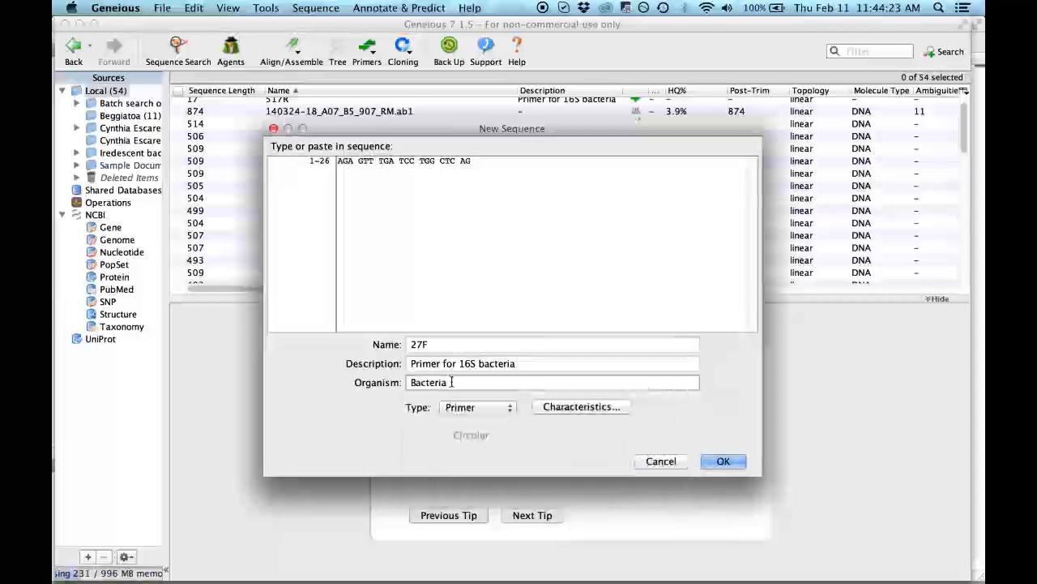
pyautogui.click(477, 410)
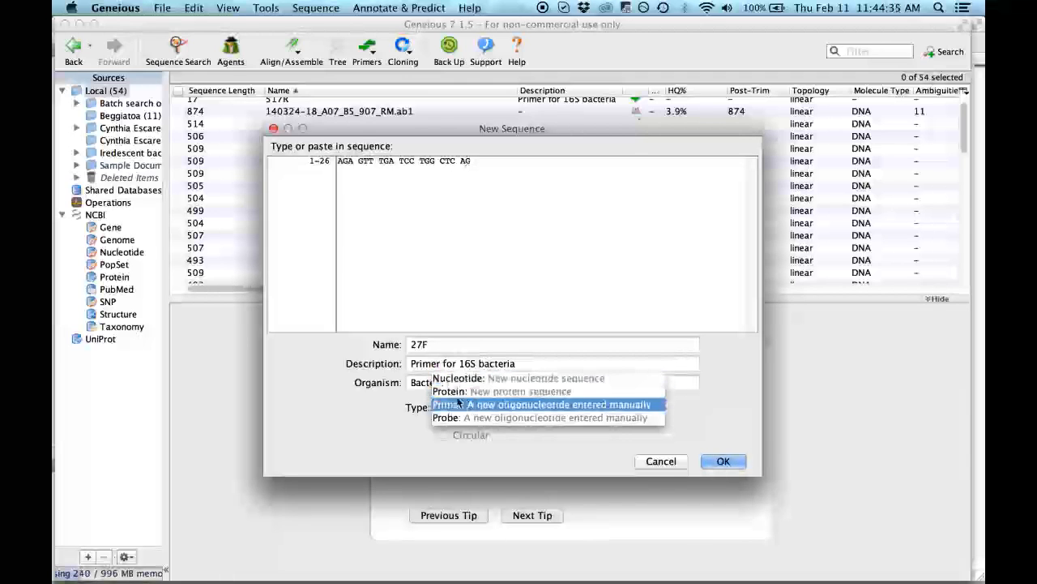
pyautogui.click(591, 404)
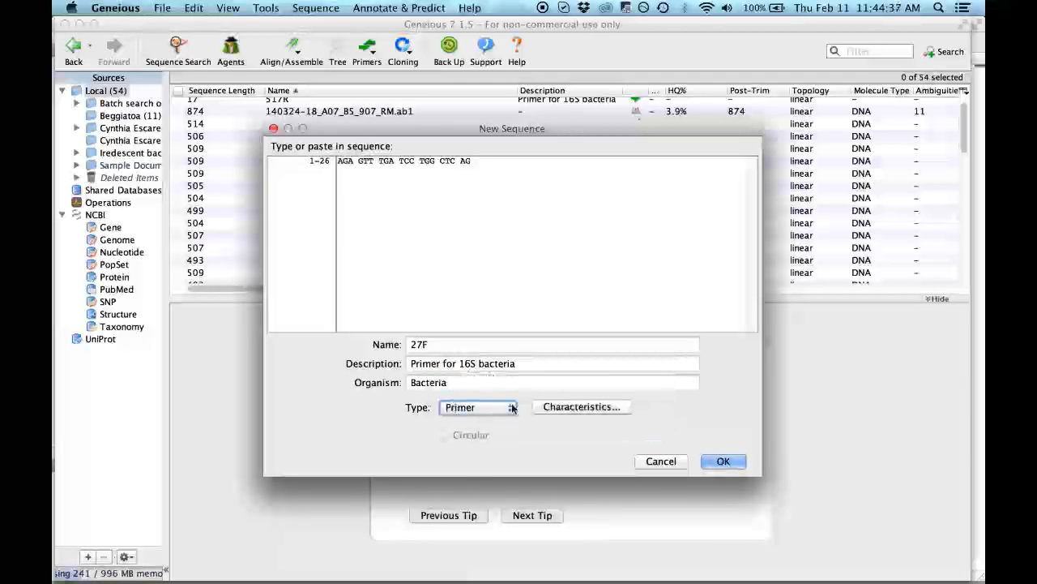
pyautogui.click(722, 459)
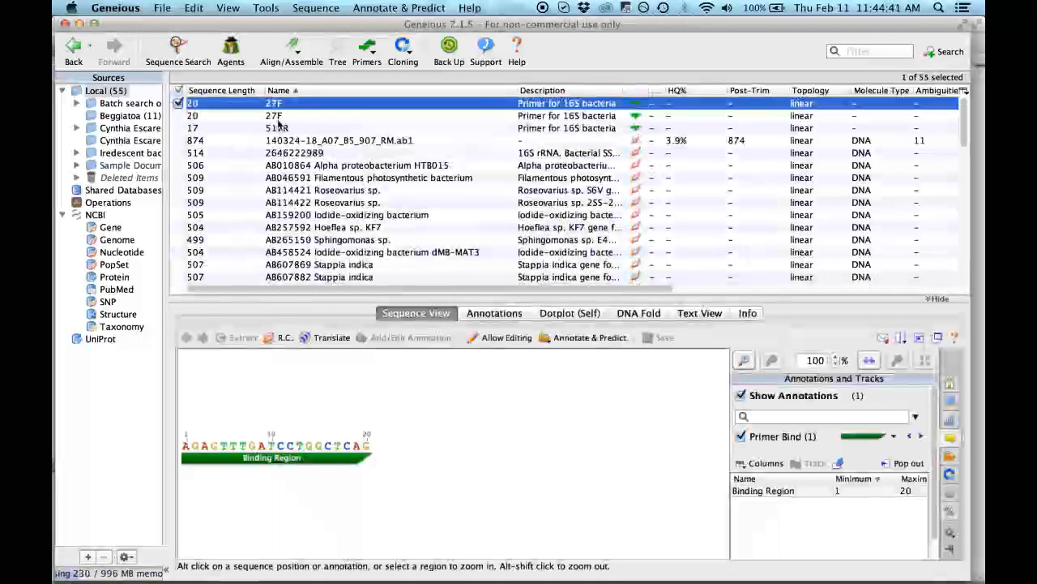
# Start another new sequence and paste in the 517R primer ATT ACC GCG GCT GCT GG copied from the TextWrangler primer file.
pyautogui.click(327, 9)
pyautogui.click(334, 28)
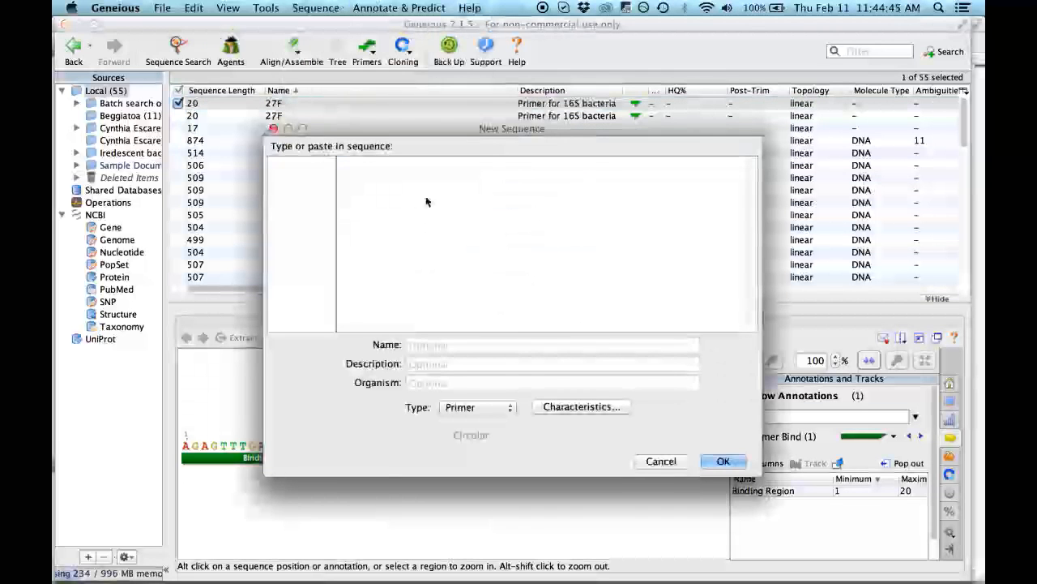
pyautogui.press('super+Tab')
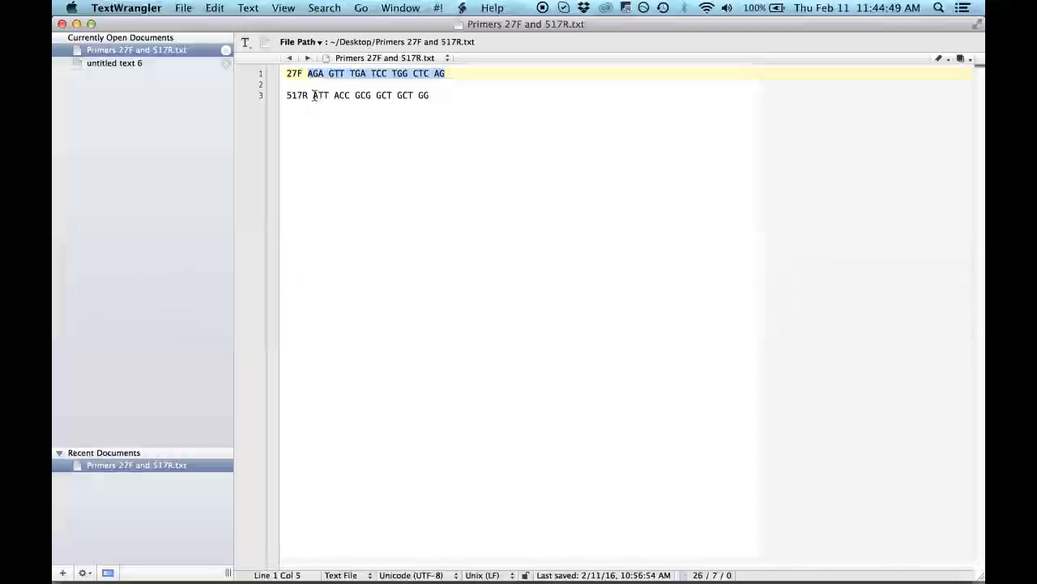
pyautogui.moveTo(314, 96); pyautogui.dragTo(435, 97)
pyautogui.press('super+c')
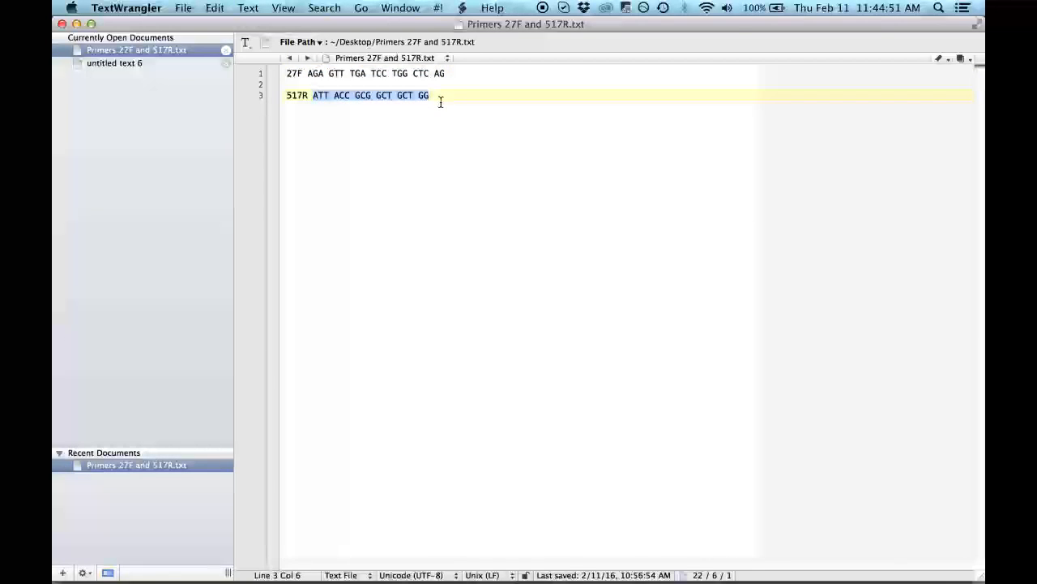
pyautogui.press('super+Tab')
pyautogui.press('super+v')
# Create the primer as 517R with description "Primer for 16S bacteria", organism Bacteria and type Primer.
pyautogui.click(468, 344)
pyautogui.click(444, 372)
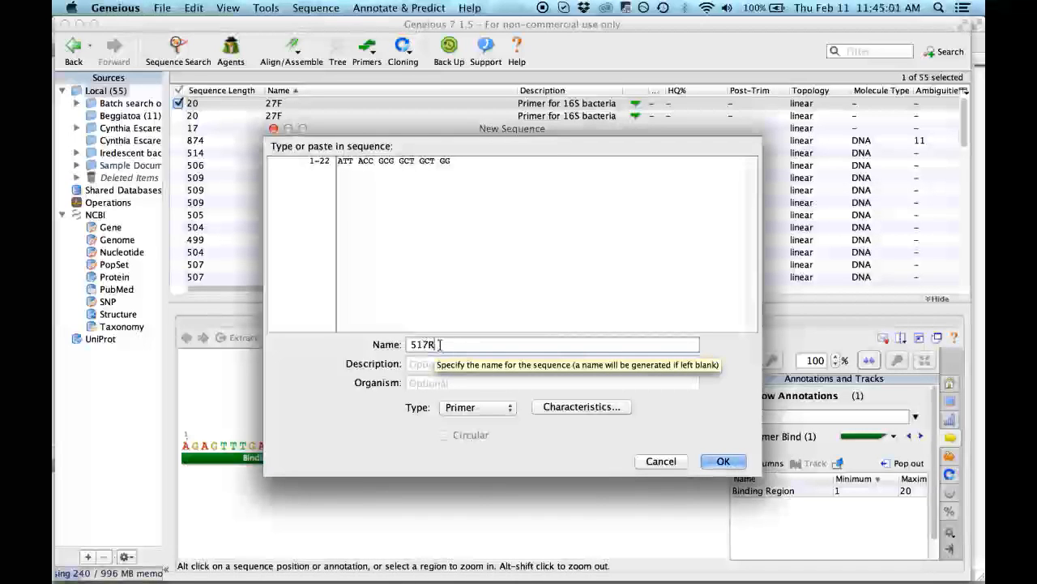
pyautogui.click(425, 360)
pyautogui.write('p')
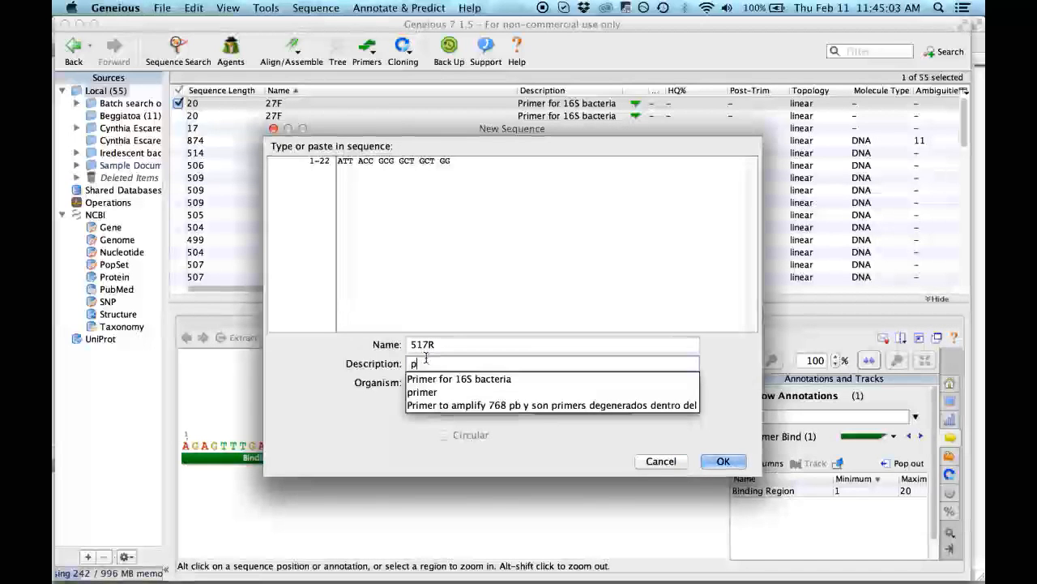
pyautogui.click(442, 379)
pyautogui.click(442, 383)
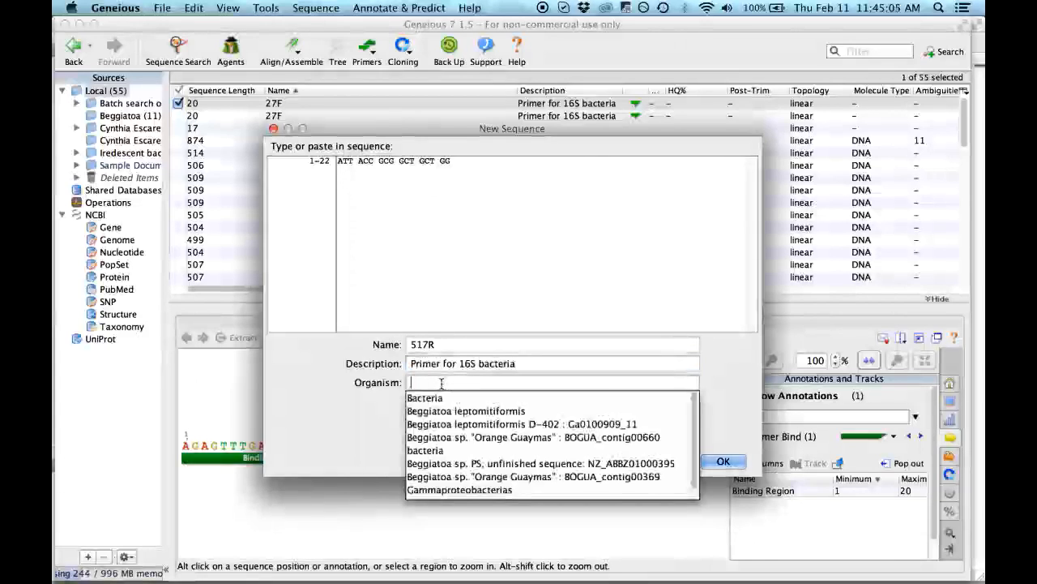
pyautogui.click(439, 397)
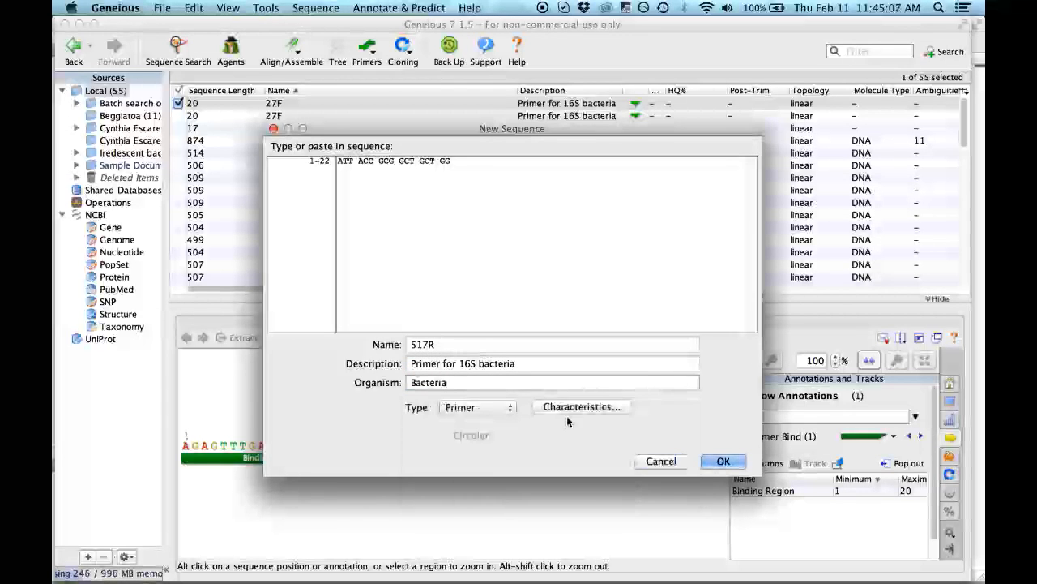
pyautogui.click(469, 408)
pyautogui.click(469, 407)
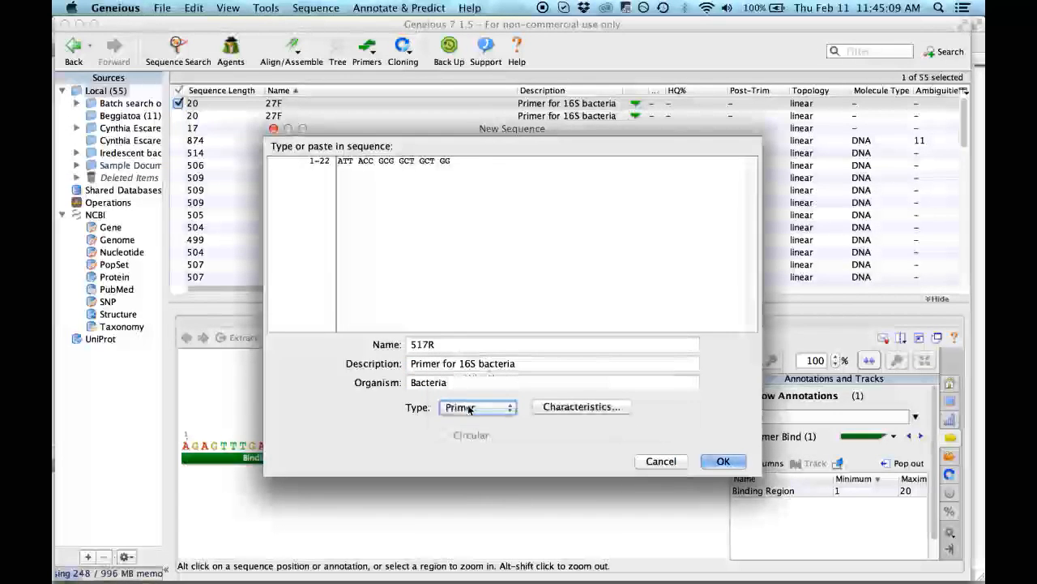
pyautogui.click(723, 459)
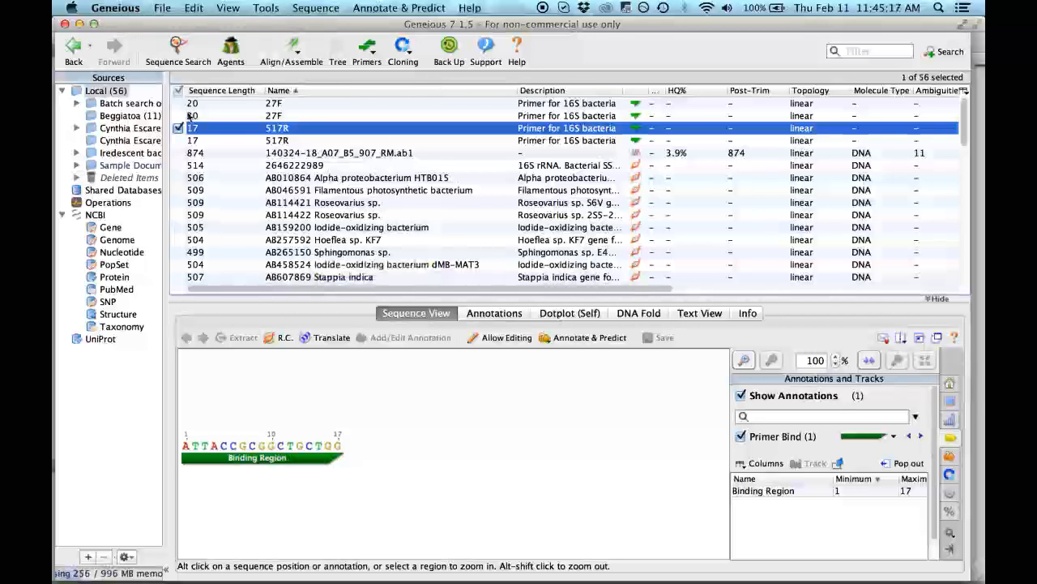
# Import the file Beggiatoa leptiformis D-402 16S rRNA.txt from the Desktop using automatic format detection.
pyautogui.click(309, 10)
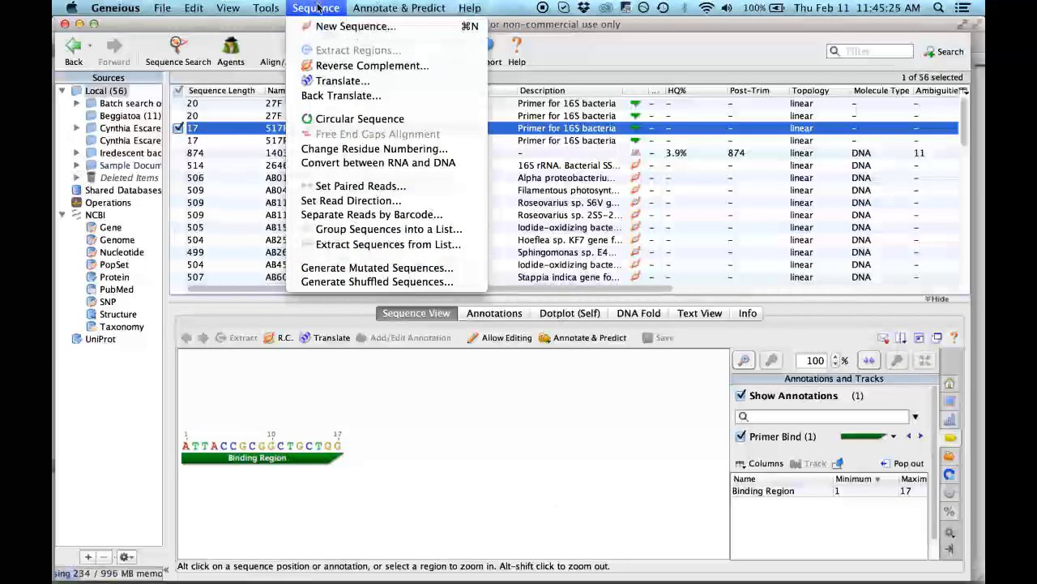
pyautogui.click(317, 8)
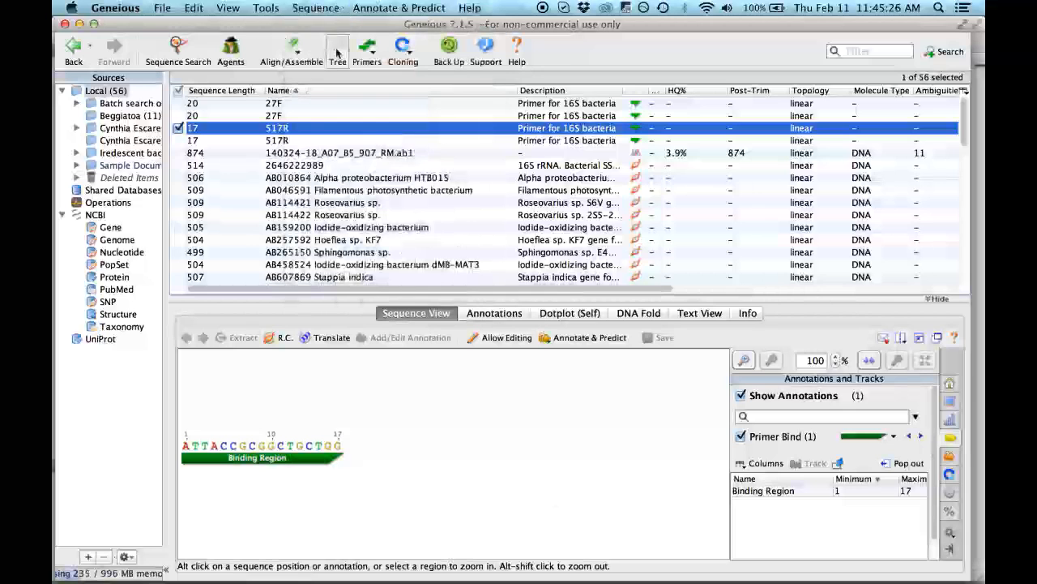
pyautogui.click(164, 9)
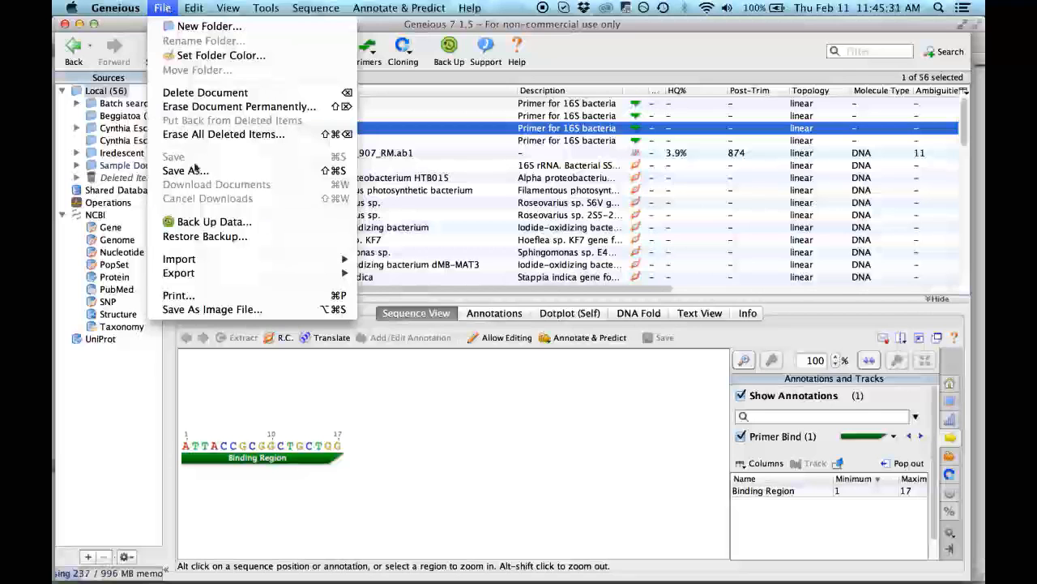
pyautogui.moveTo(340, 259)
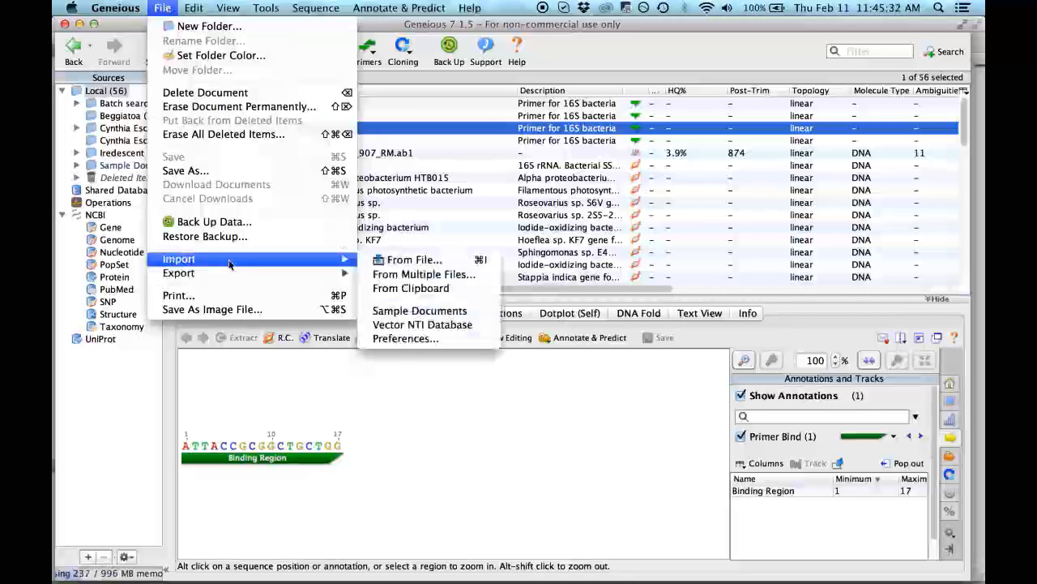
pyautogui.click(411, 265)
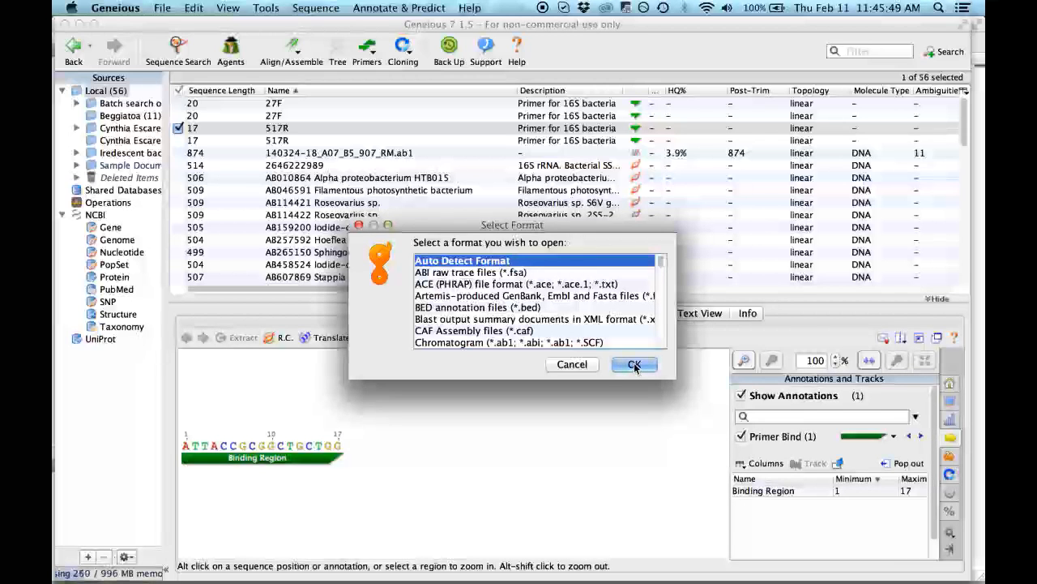
pyautogui.click(634, 365)
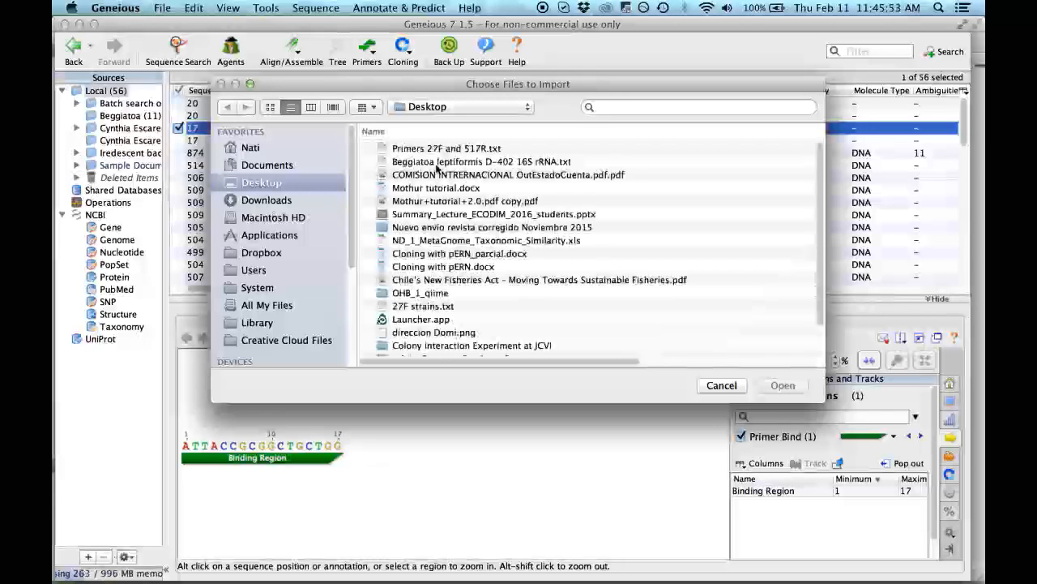
pyautogui.click(438, 166)
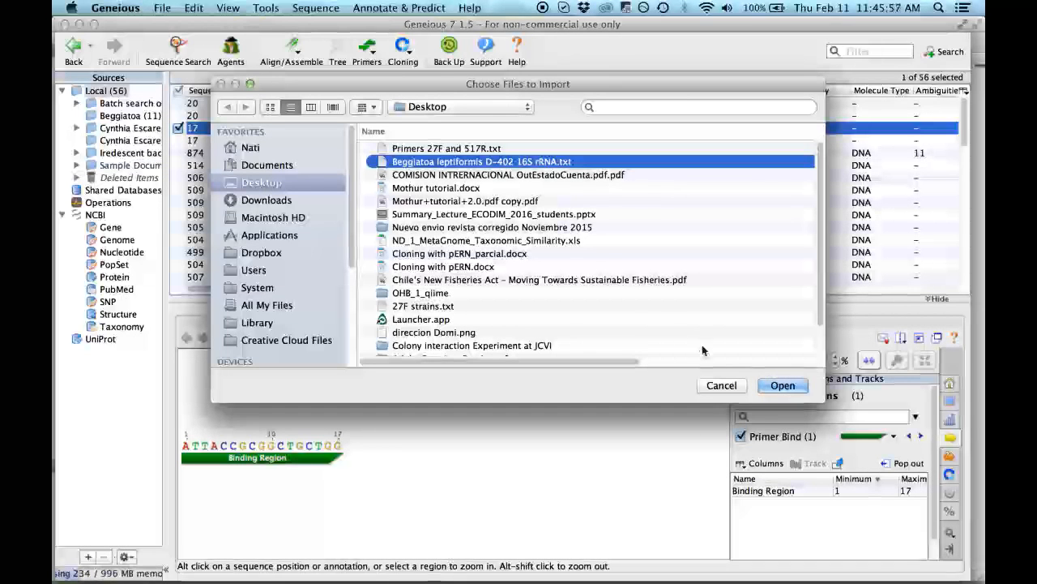
pyautogui.click(783, 386)
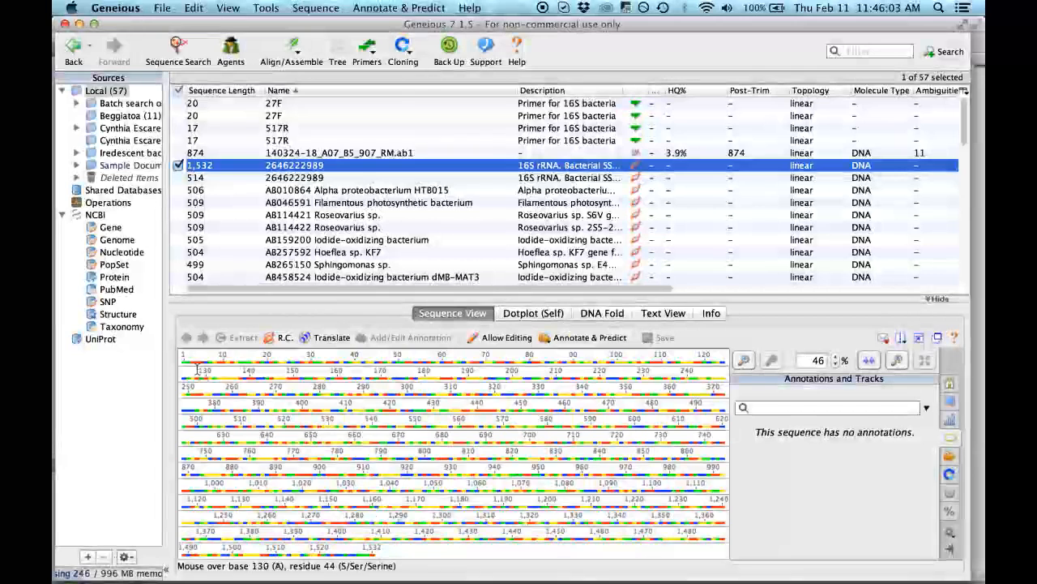
# Enlarge the sequence viewer and magnify the imported 16S rRNA sequence to 65% to look through its bases.
pyautogui.click(744, 360)
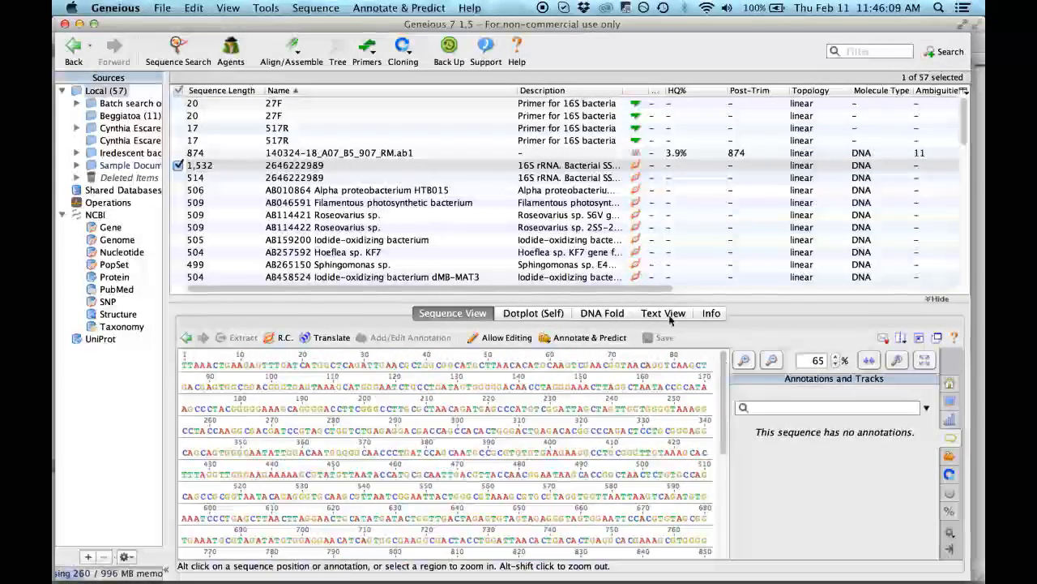
pyautogui.moveTo(568, 298); pyautogui.dragTo(555, 216)
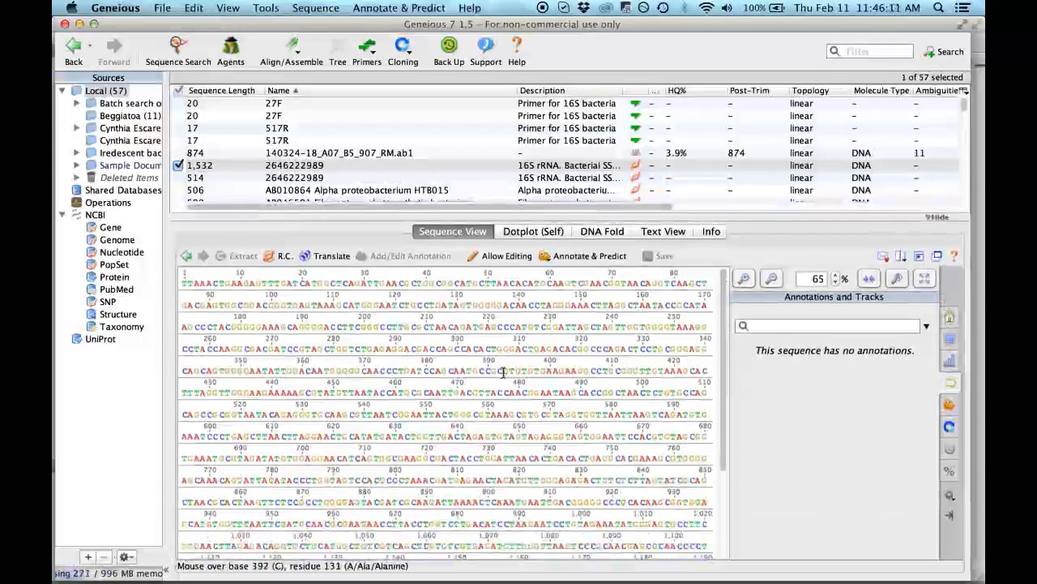
pyautogui.scroll(-5, 723, 332)
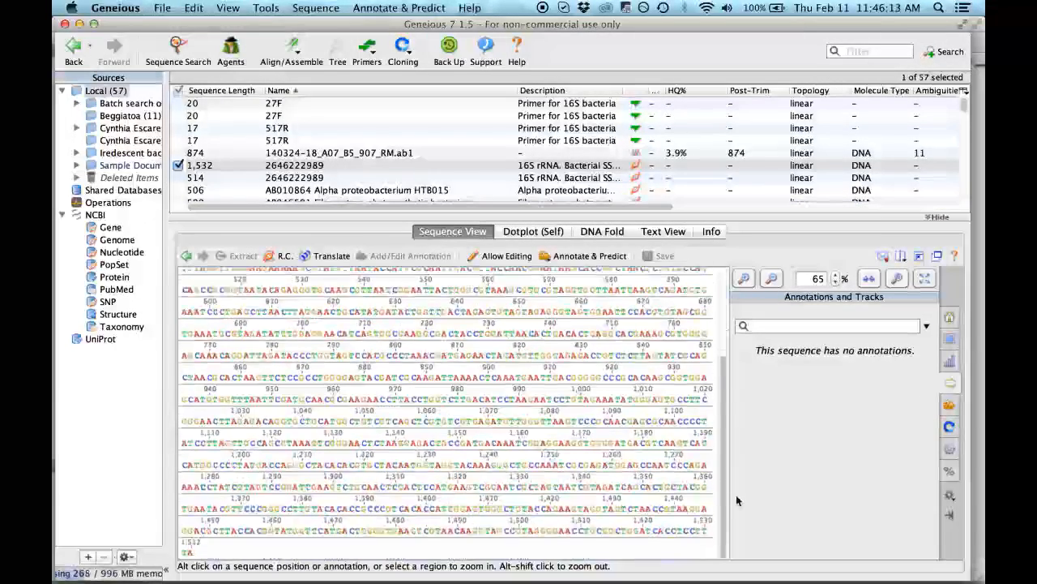
pyautogui.scroll(5, 487, 421)
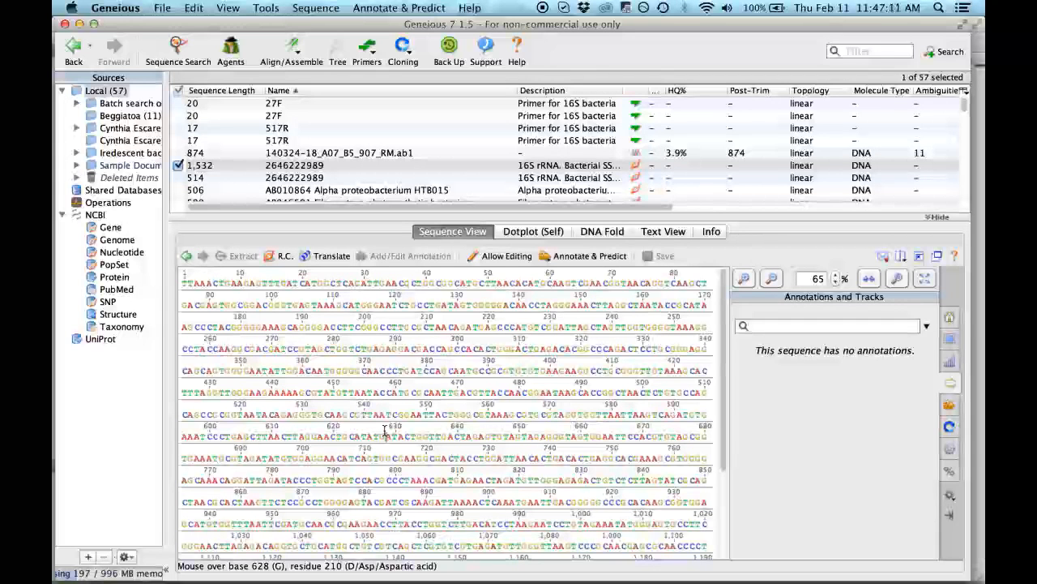
# Test the saved primers 27F (forward) and 517R (reverse) against the imported sequence, allowing a maximum of 4 mismatches.
pyautogui.click(377, 65)
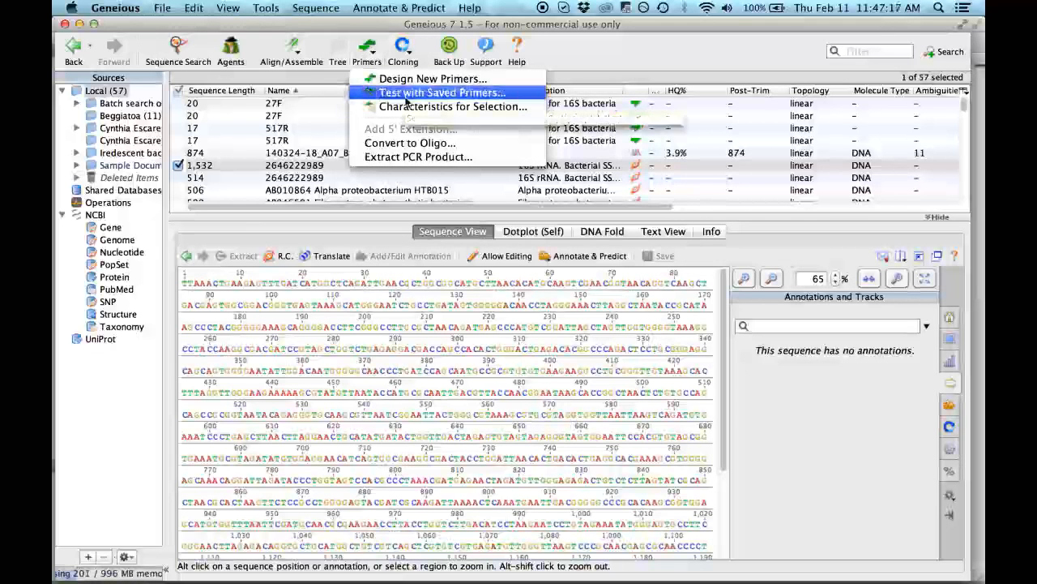
pyautogui.click(486, 94)
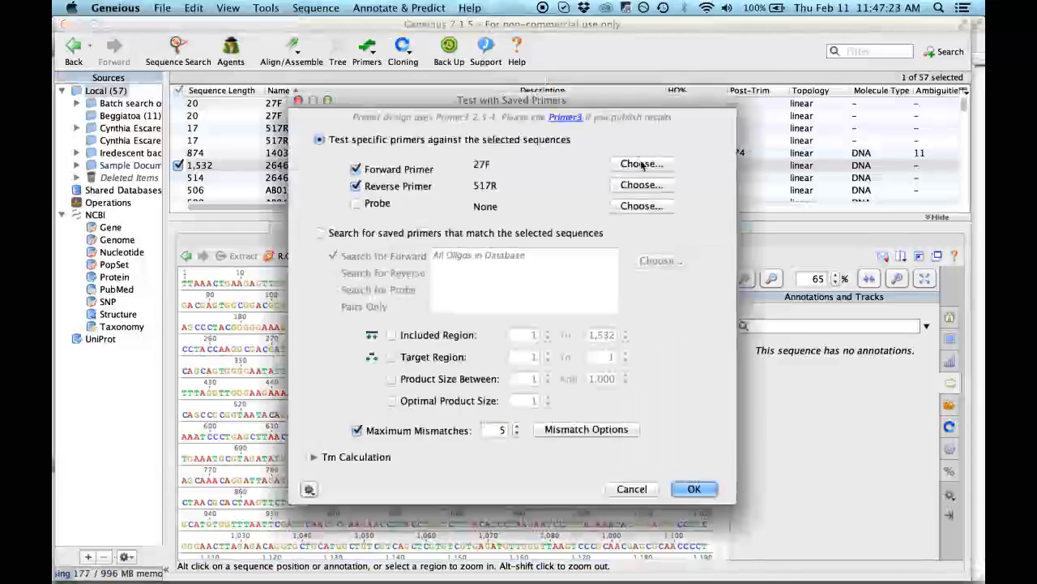
pyautogui.click(640, 164)
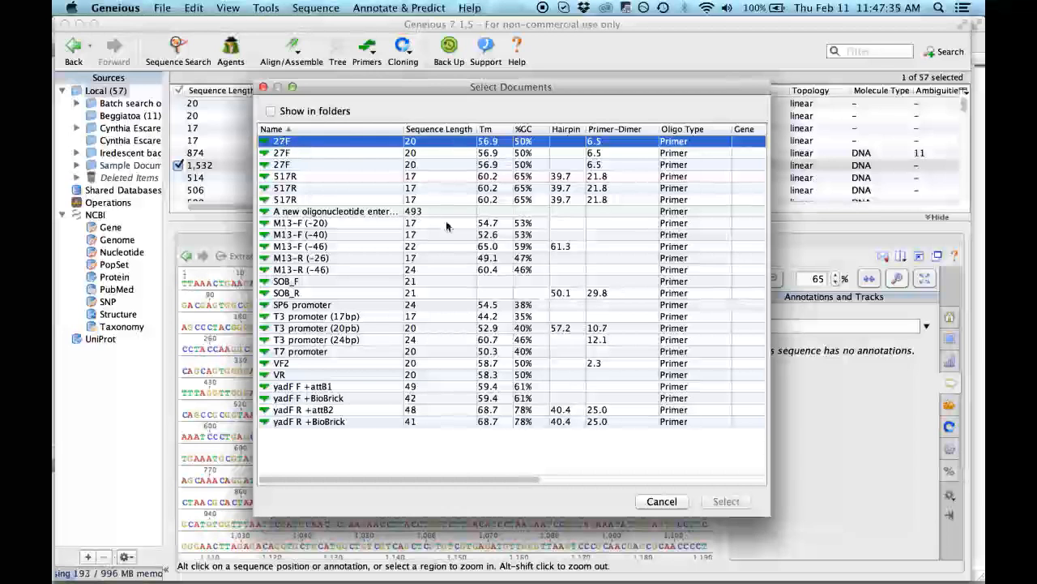
pyautogui.click(661, 502)
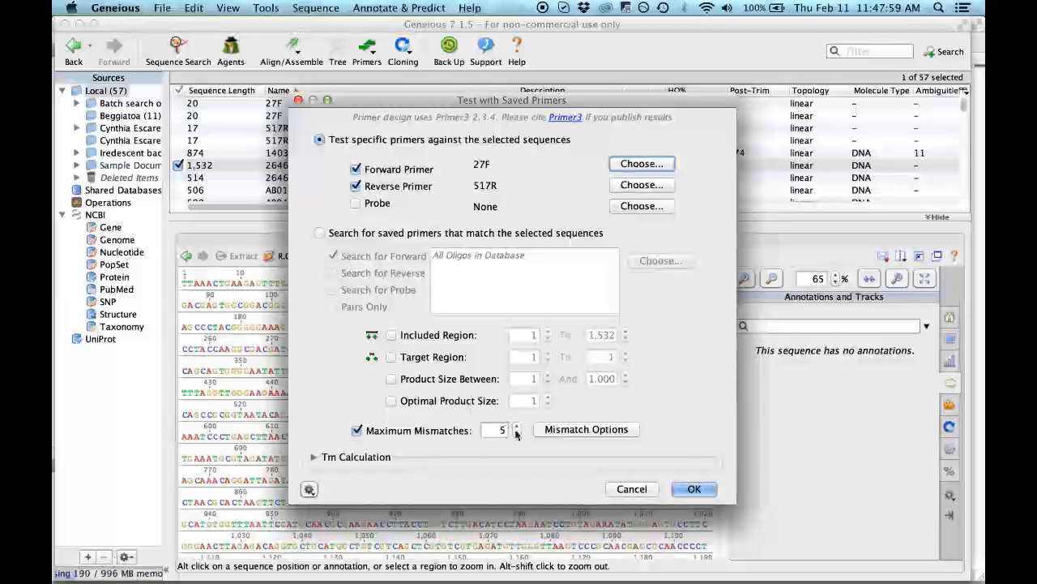
pyautogui.click(516, 433)
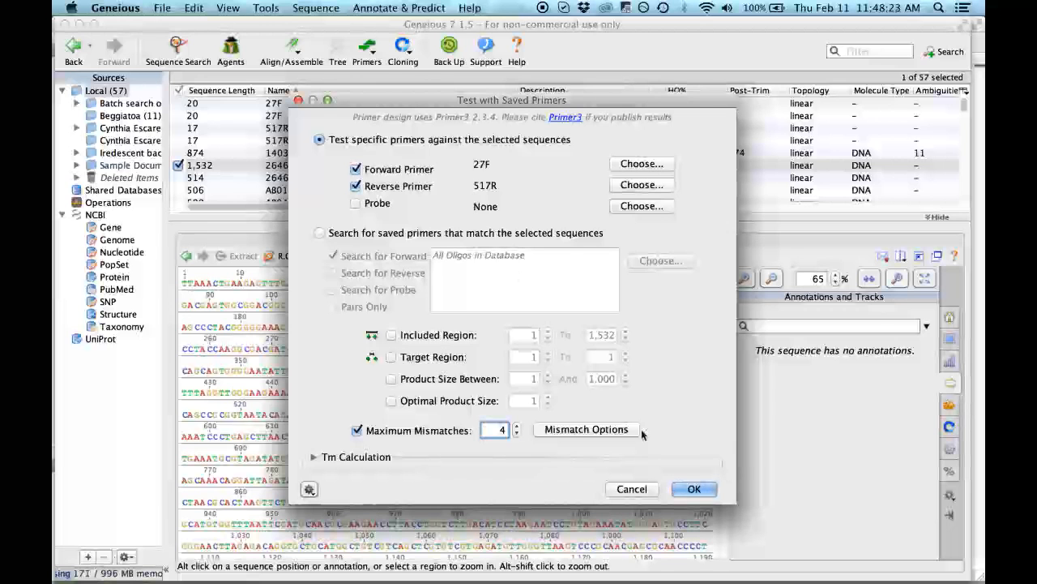
pyautogui.click(693, 489)
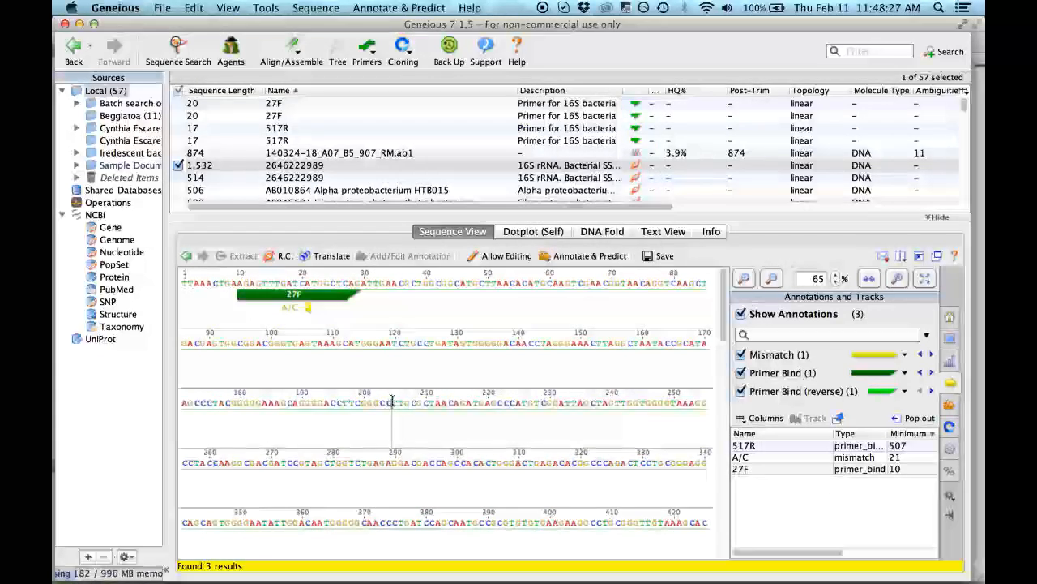
# Examine the 27F and 517R binding sites on the sequence and the mismatch annotation under 27F.
pyautogui.scroll(-2, 337, 409)
pyautogui.scroll(-6, 337, 409)
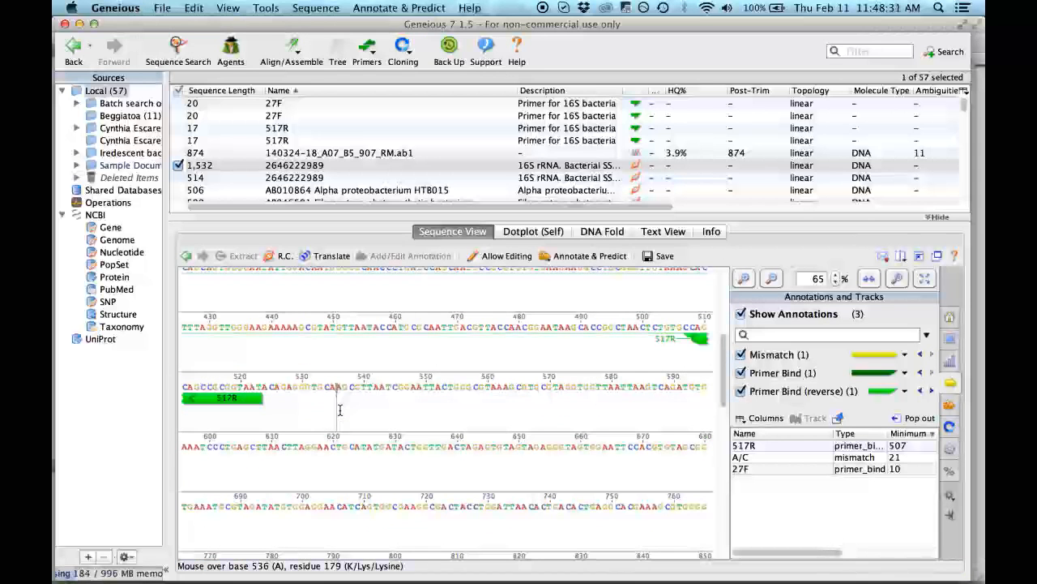
pyautogui.scroll(8, 339, 410)
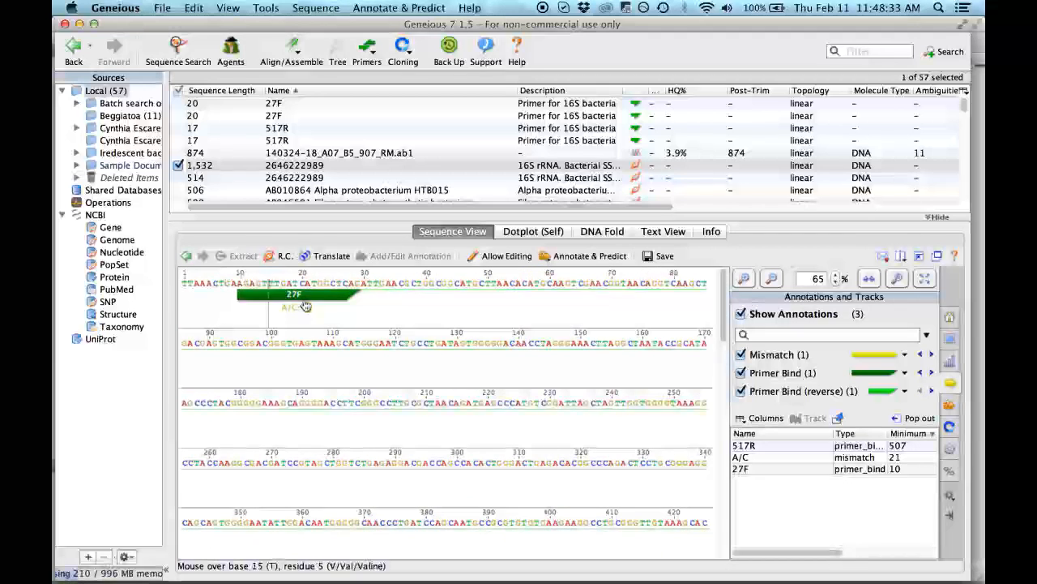
pyautogui.moveTo(294, 299)
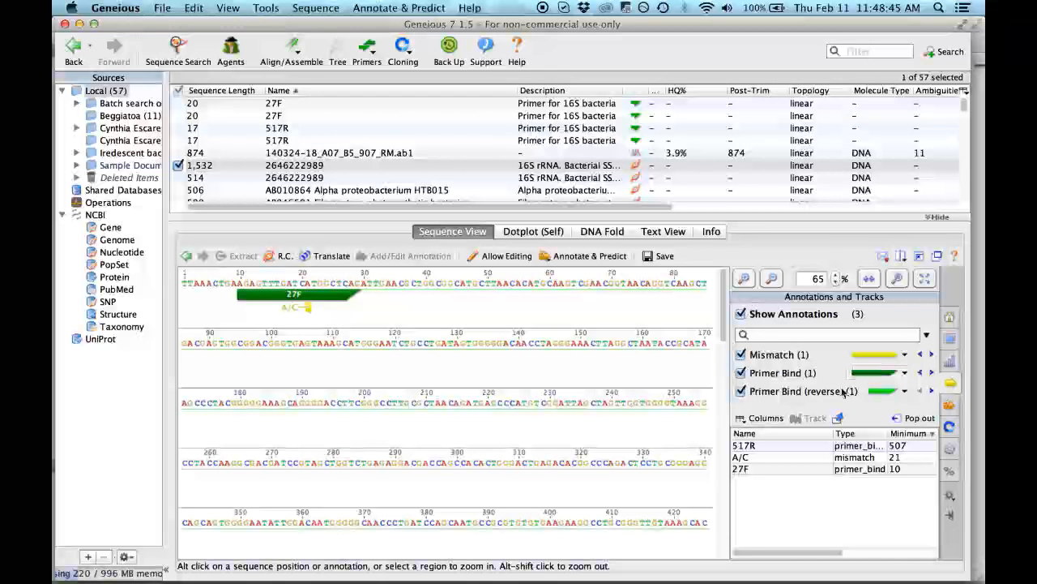
pyautogui.scroll(-5, 546, 406)
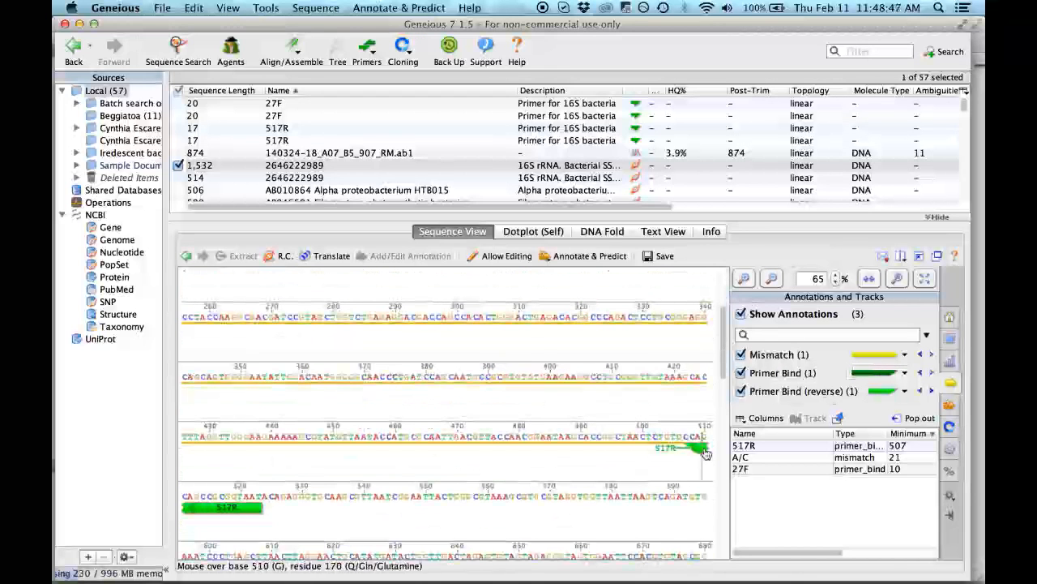
pyautogui.scroll(-2, 558, 386)
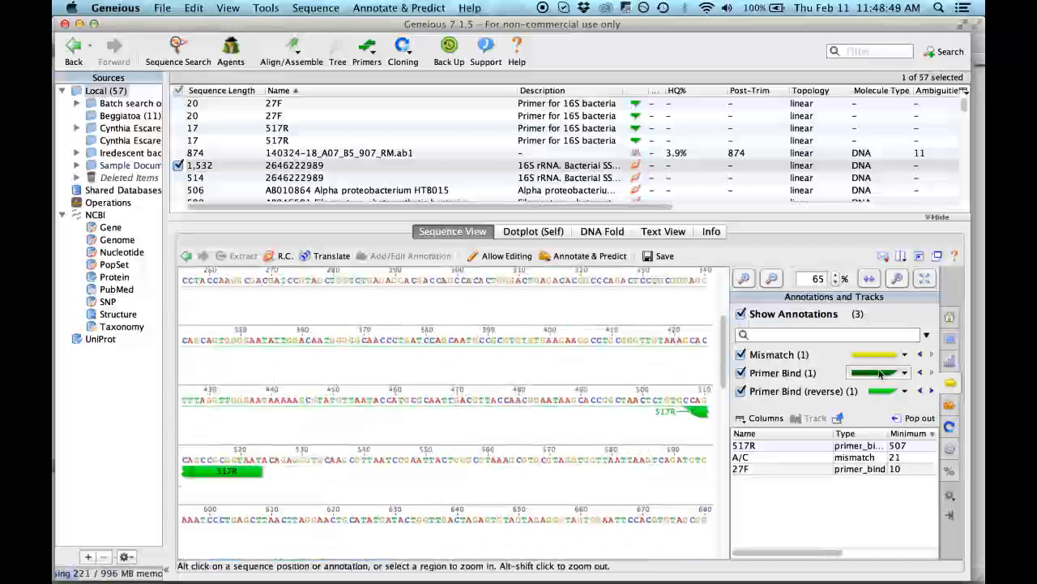
pyautogui.scroll(2, 519, 397)
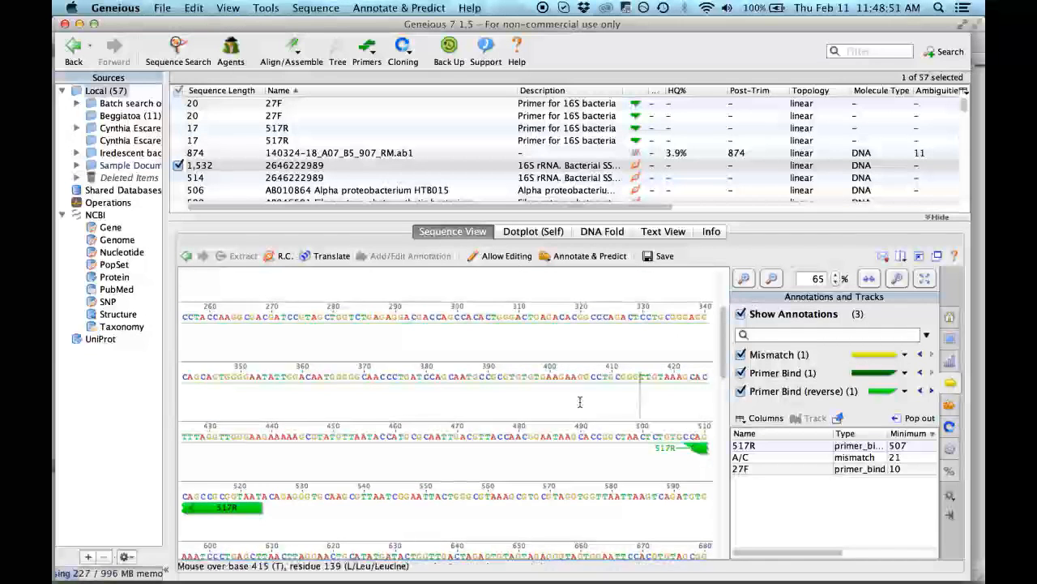
pyautogui.scroll(5, 389, 389)
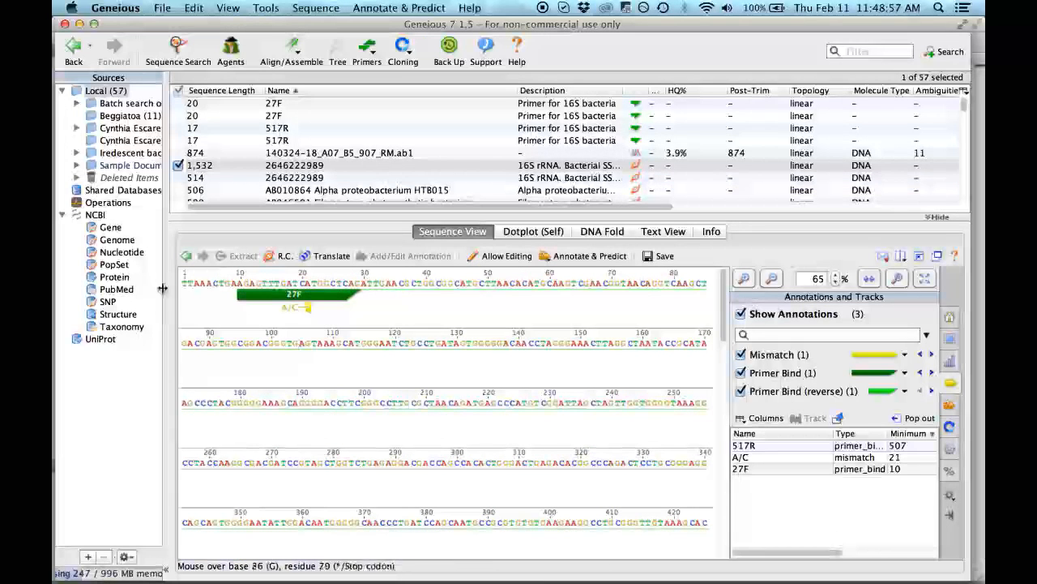
# Delete bases 1 to 9 ahead of the 27F binding site, allowing editing of the sequence.
pyautogui.moveTo(237, 282); pyautogui.dragTo(182, 281)
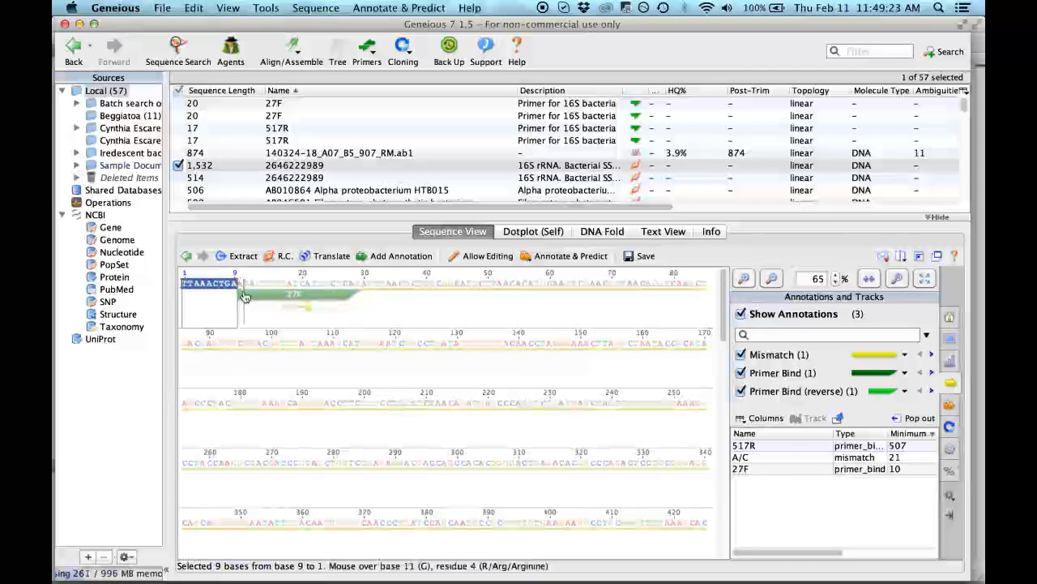
pyautogui.click(194, 7)
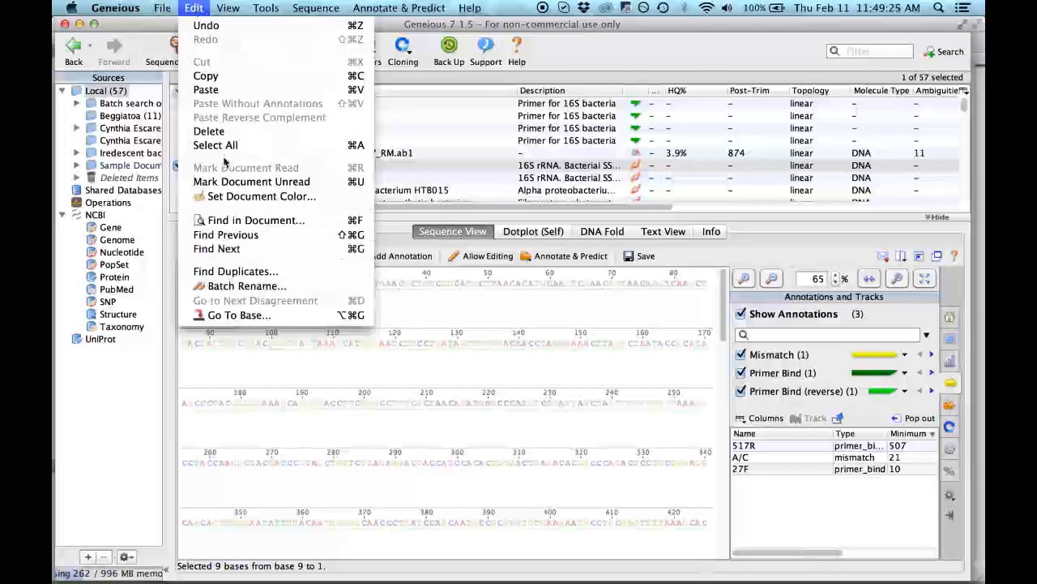
pyautogui.click(212, 131)
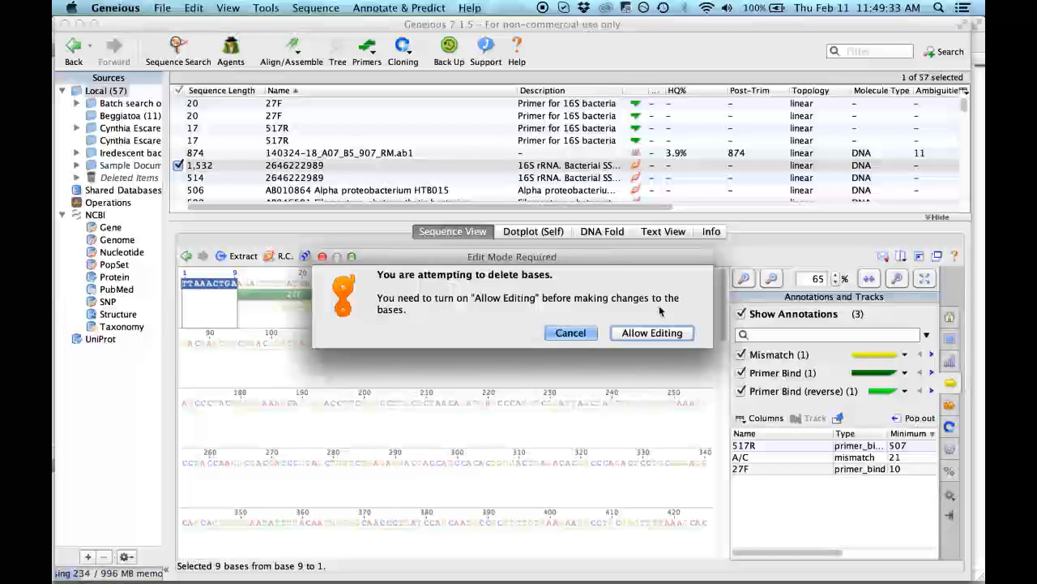
pyautogui.click(651, 333)
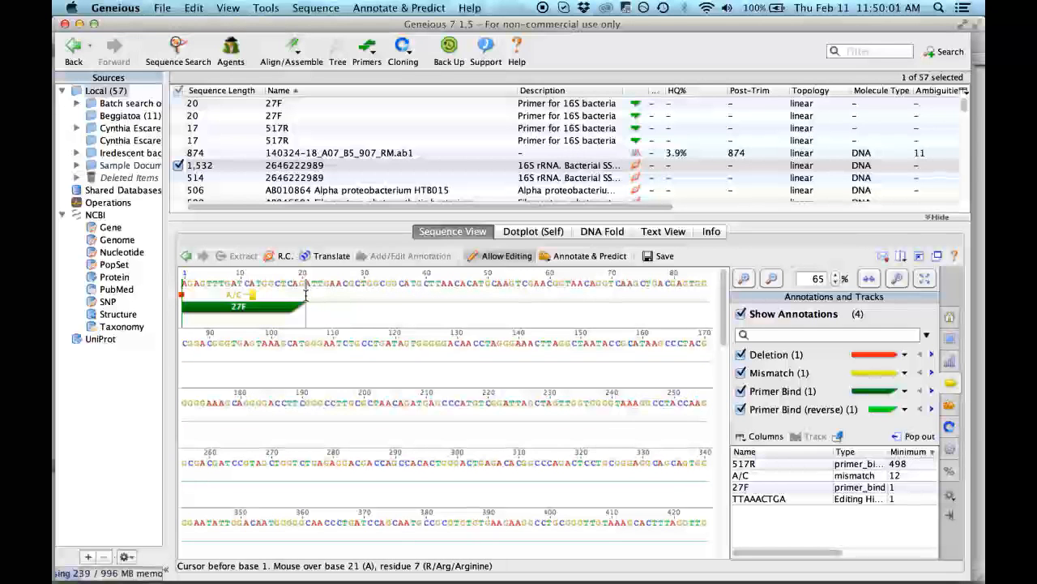
# Delete bases 515 to 1,523 after the 517R binding site and check both ends of the trimmed sequence.
pyautogui.scroll(-5, 455, 347)
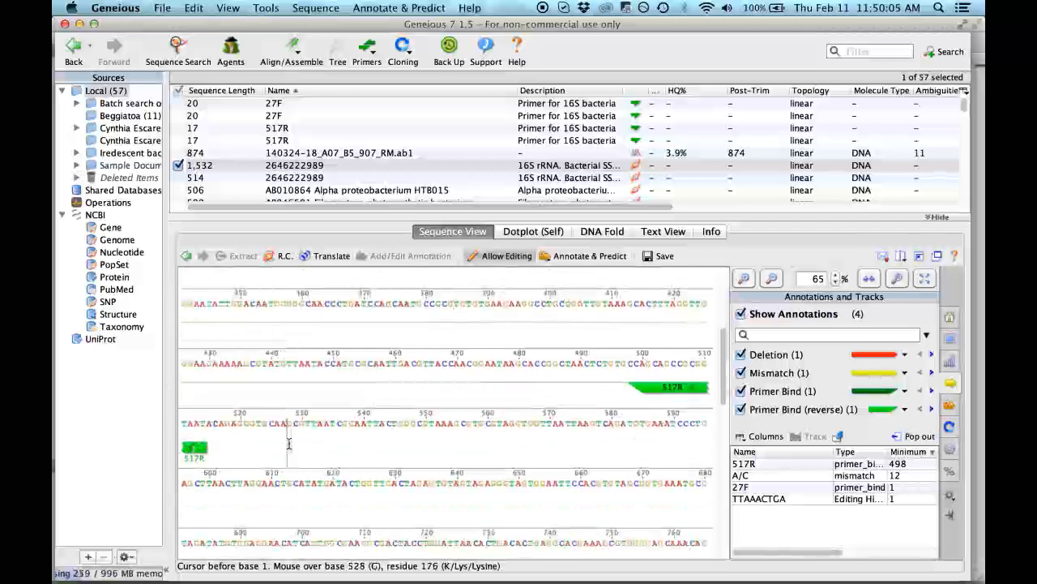
pyautogui.moveTo(208, 458); pyautogui.dragTo(703, 512)
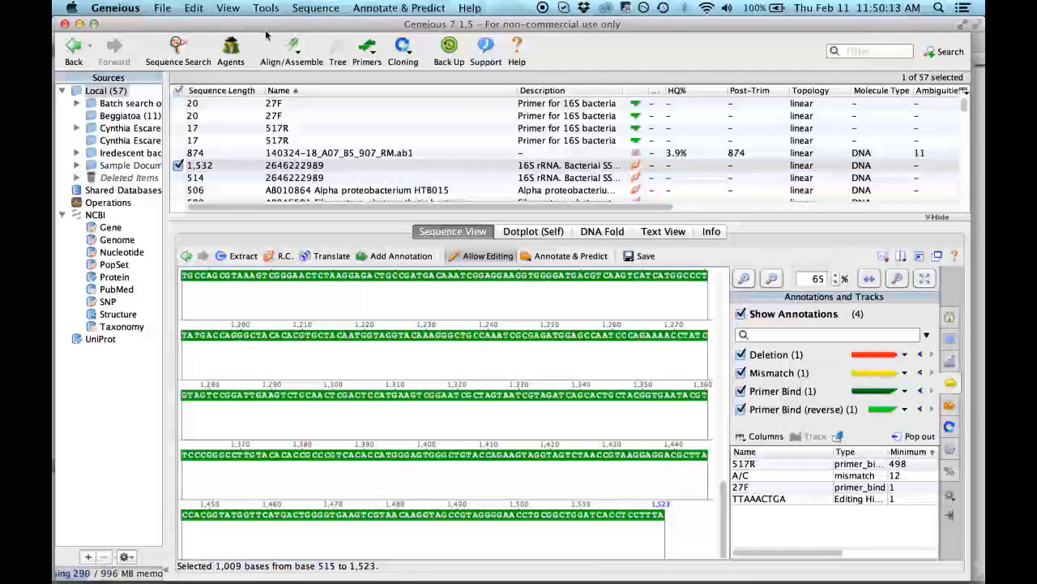
pyautogui.click(205, 9)
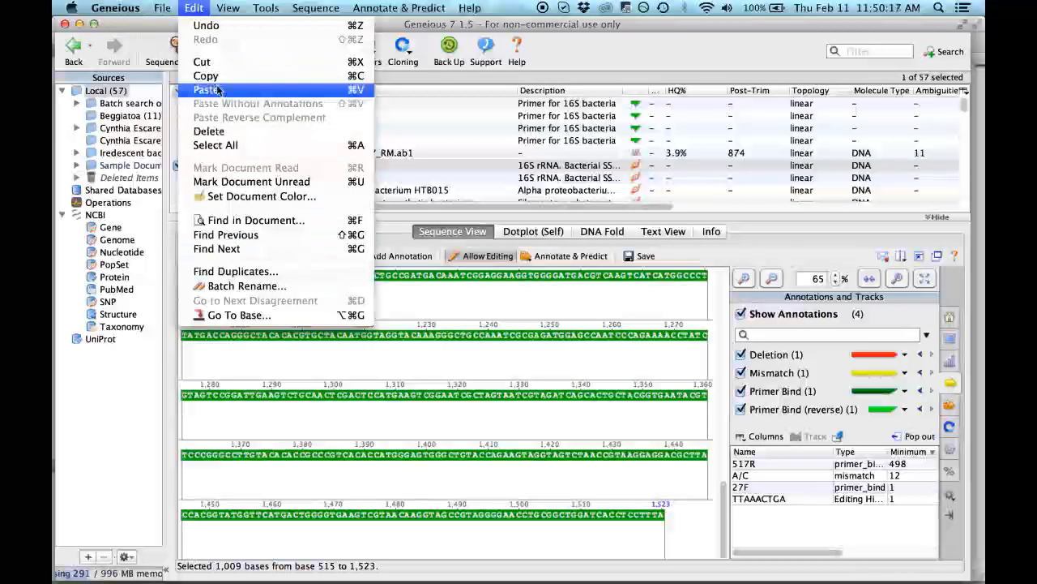
pyautogui.click(220, 133)
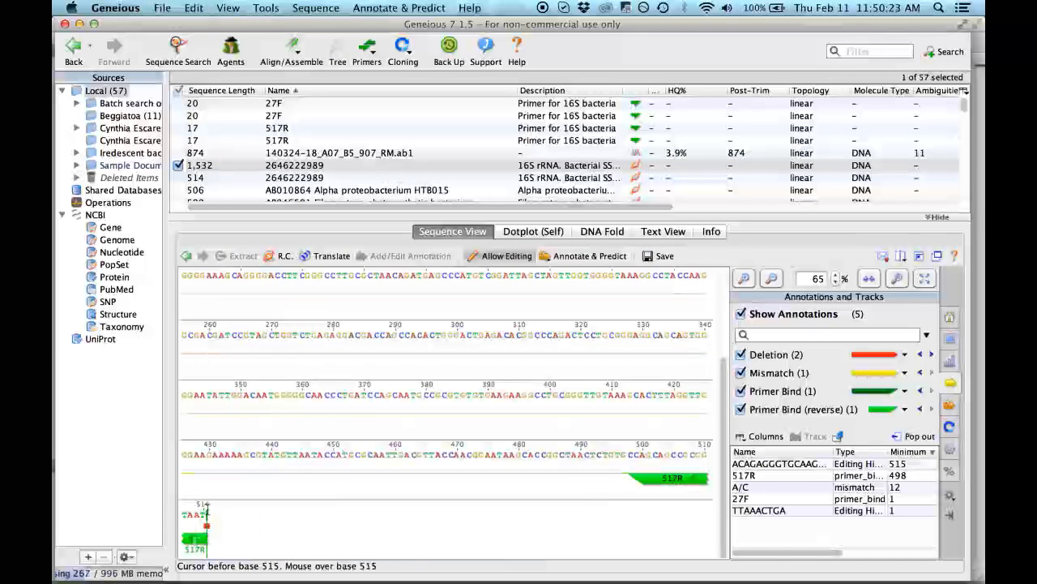
pyautogui.scroll(5, 284, 484)
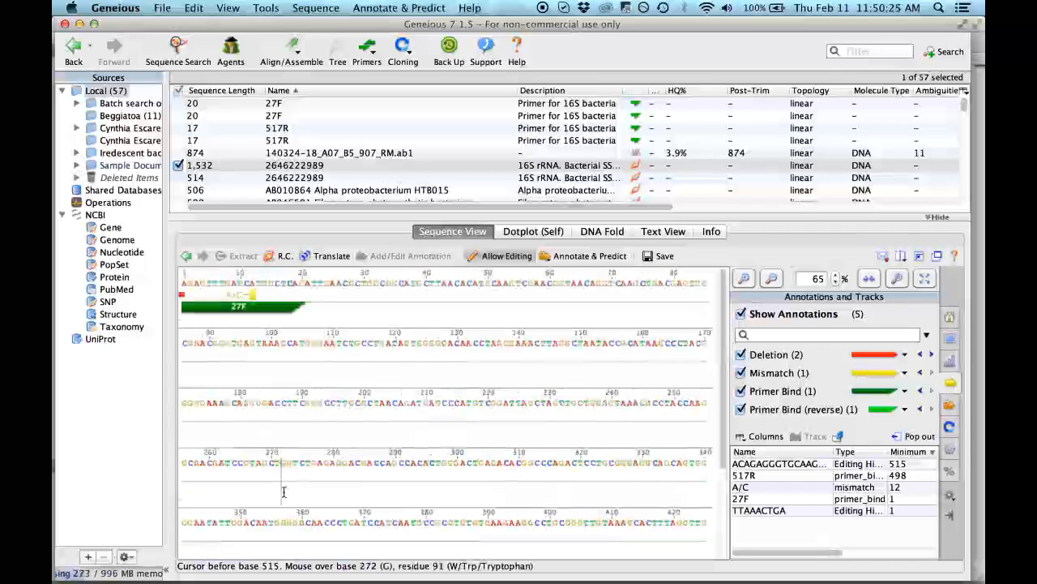
pyautogui.scroll(-5, 646, 306)
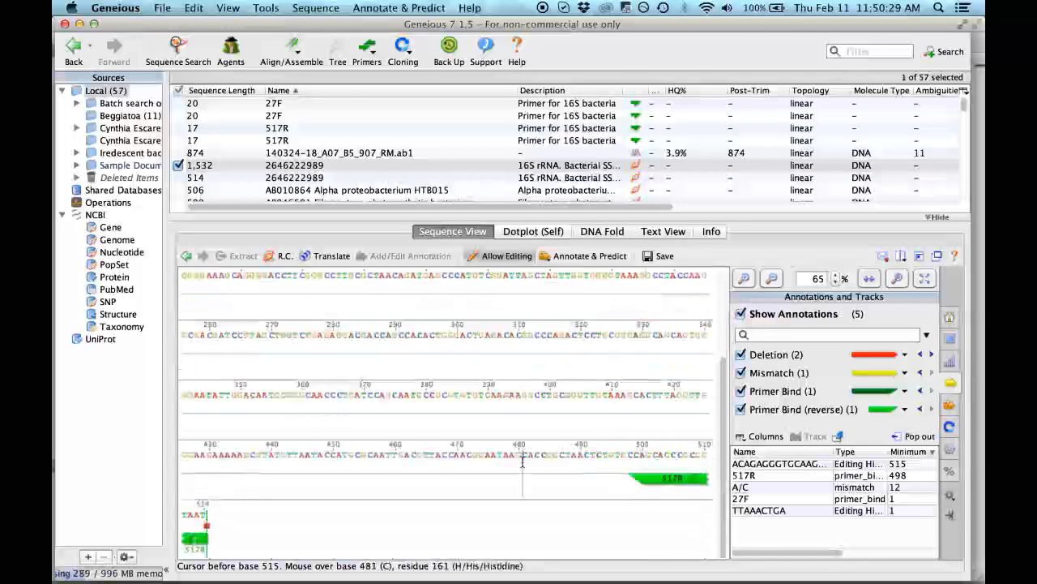
# Check the start of the trimmed sequence and save the edits to it.
pyautogui.scroll(5, 504, 435)
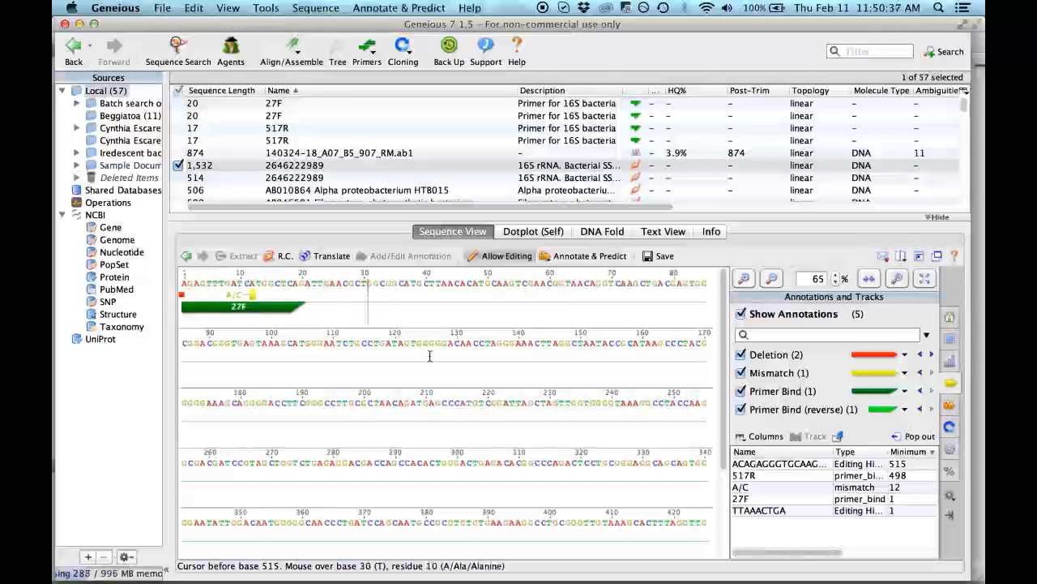
pyautogui.click(661, 256)
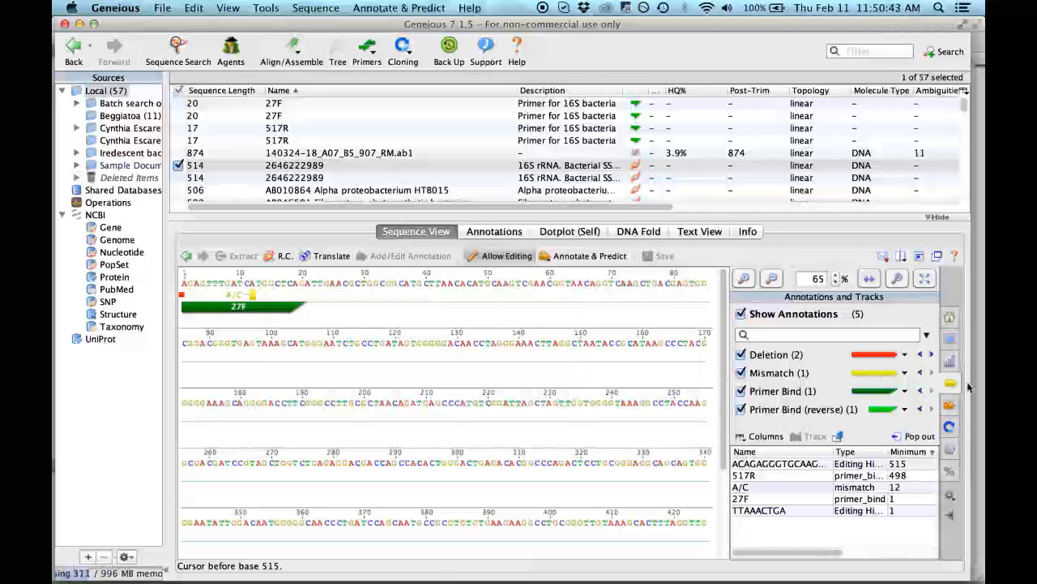
pyautogui.click(951, 316)
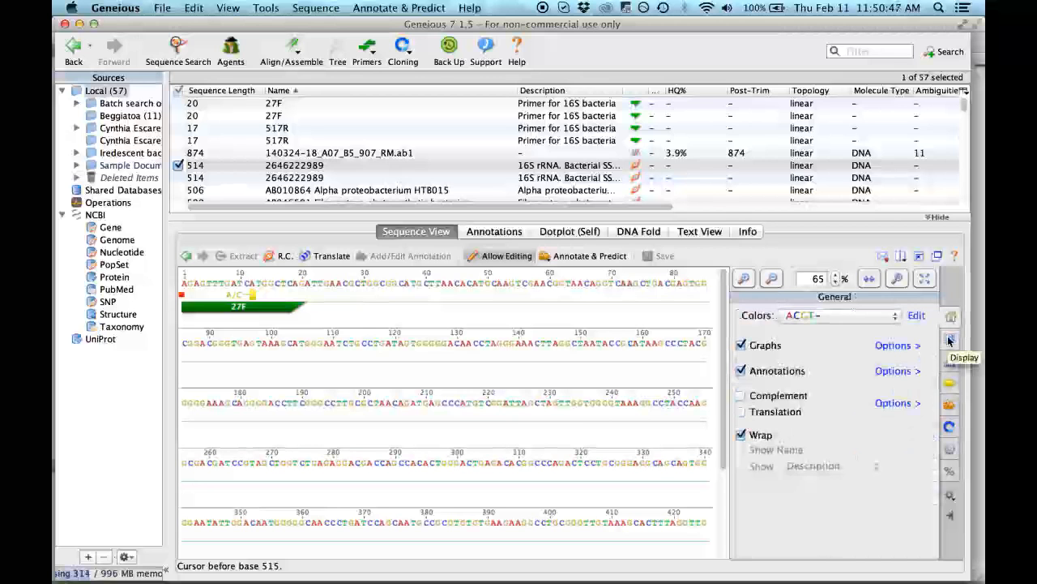
pyautogui.click(951, 340)
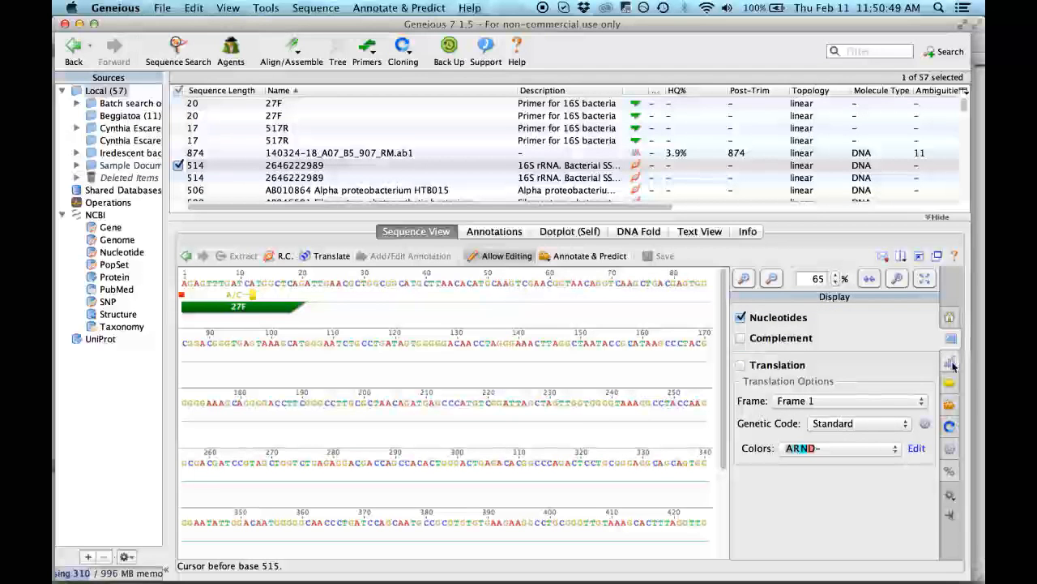
pyautogui.click(953, 365)
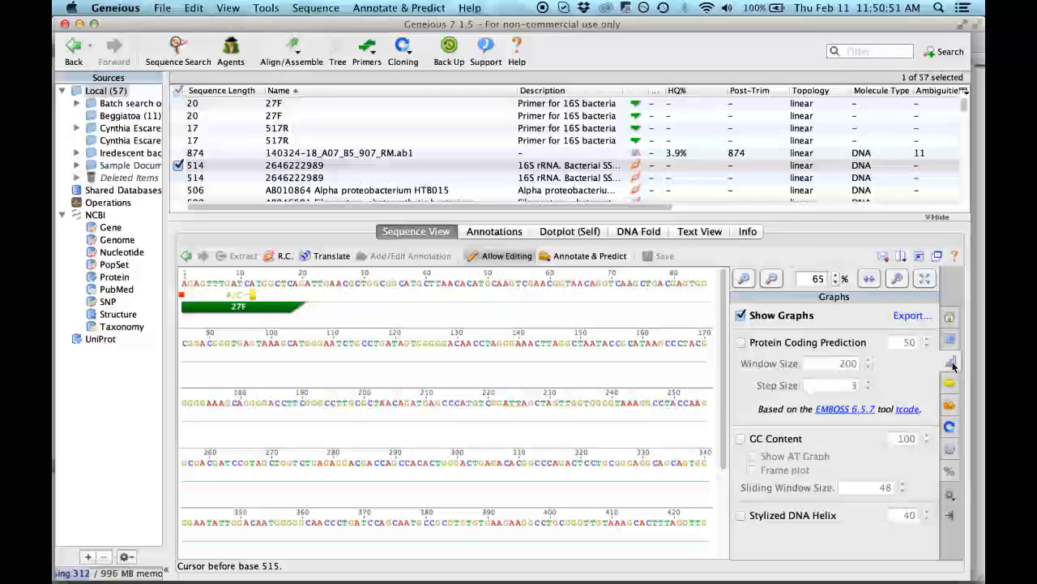
pyautogui.click(949, 386)
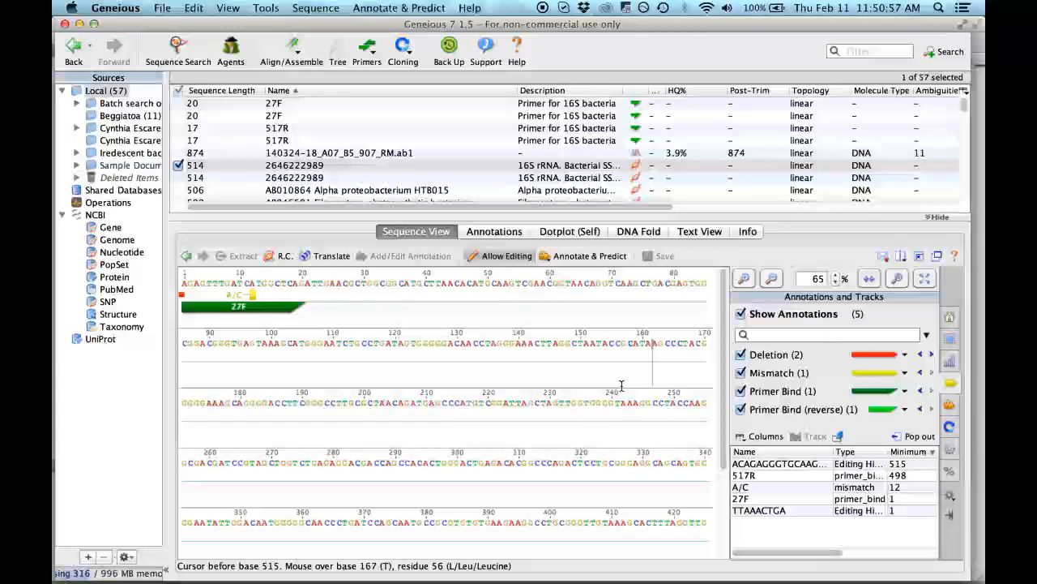
pyautogui.click(952, 405)
# Turn on the restriction site search for the trimmed sequence, keeping the commonly used enzymes as candidates.
pyautogui.click(951, 426)
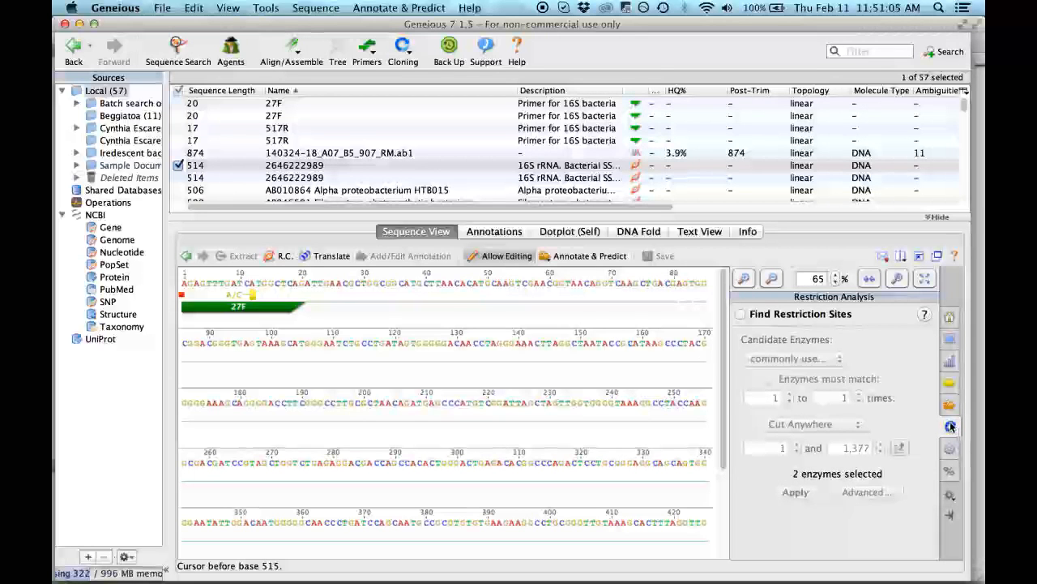
pyautogui.click(739, 316)
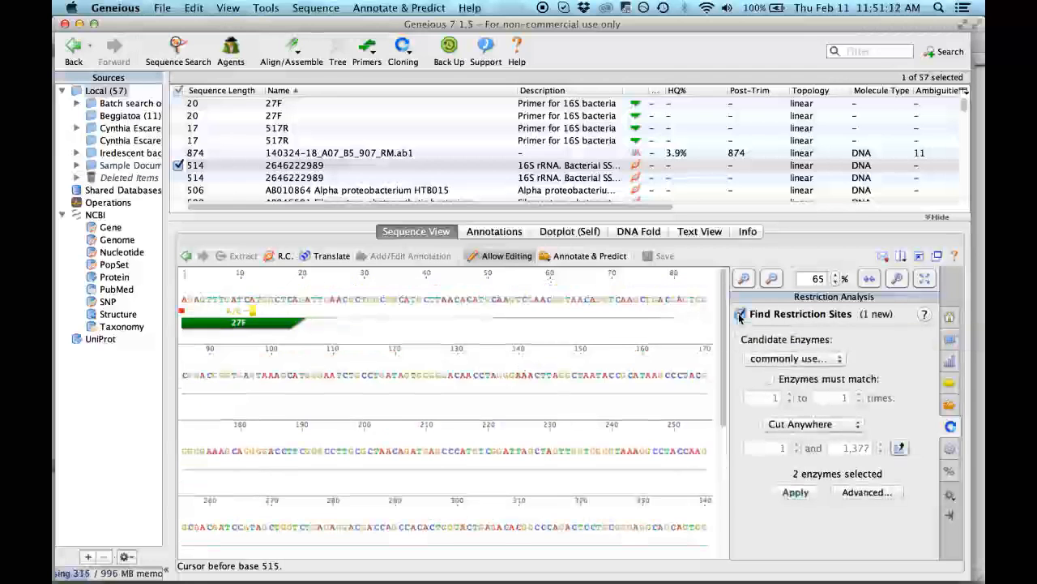
pyautogui.click(800, 361)
pyautogui.click(795, 353)
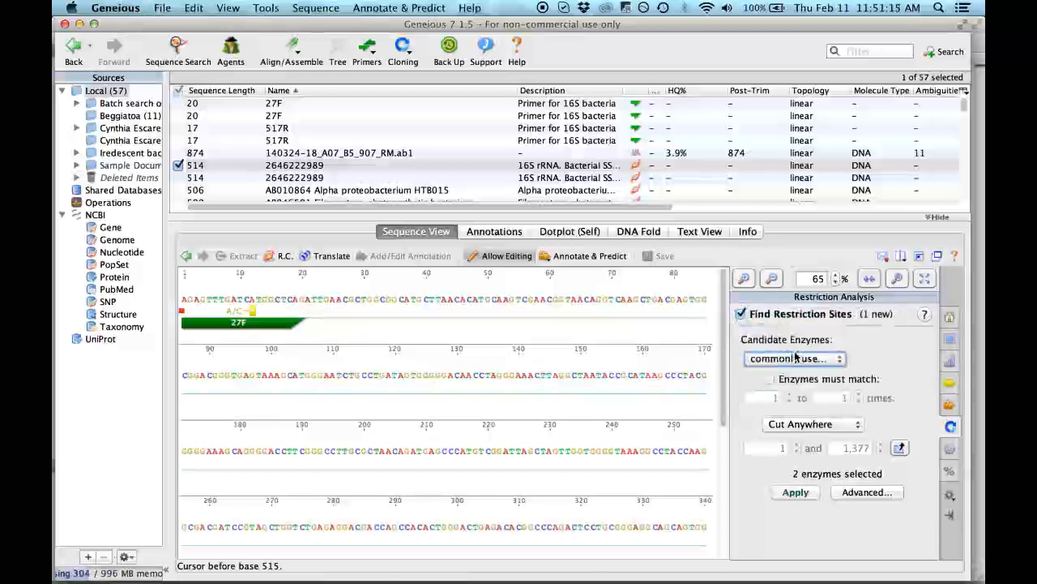
# Review the candidate enzymes in the advanced restriction site options and clear the whole enzyme selection.
pyautogui.click(866, 492)
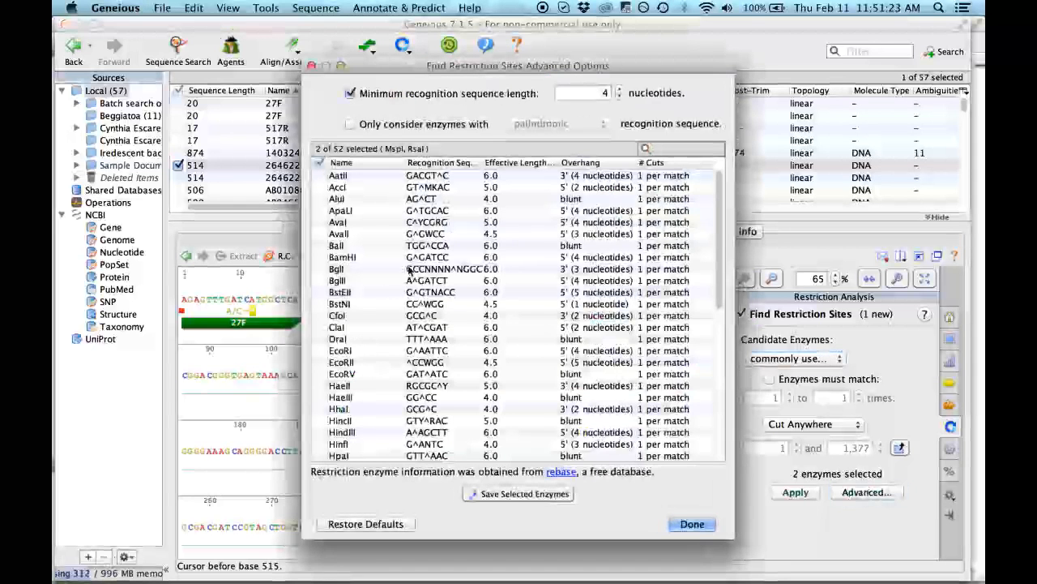
pyautogui.scroll(-10, 424, 254)
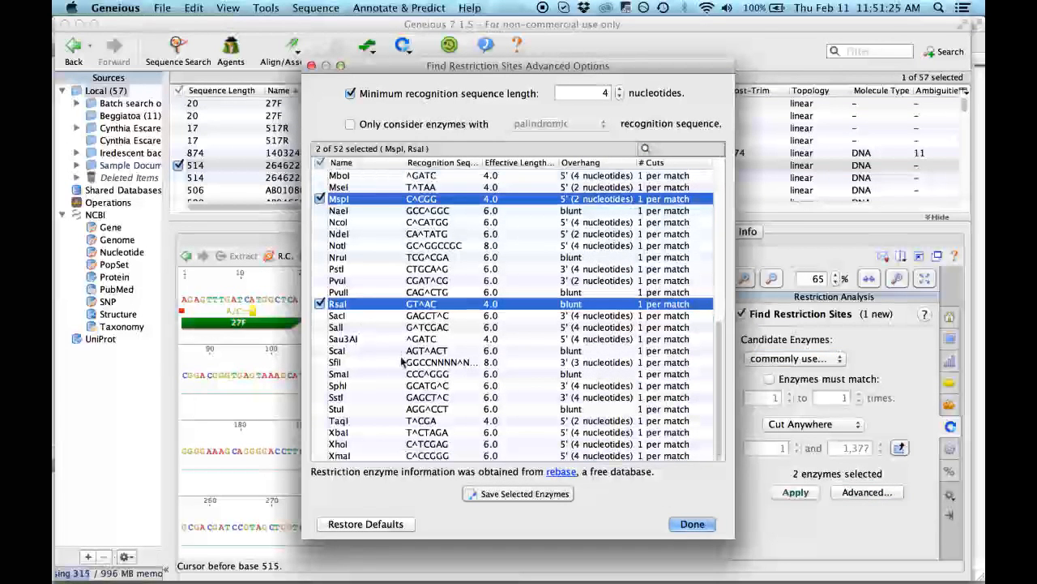
pyautogui.scroll(10, 403, 363)
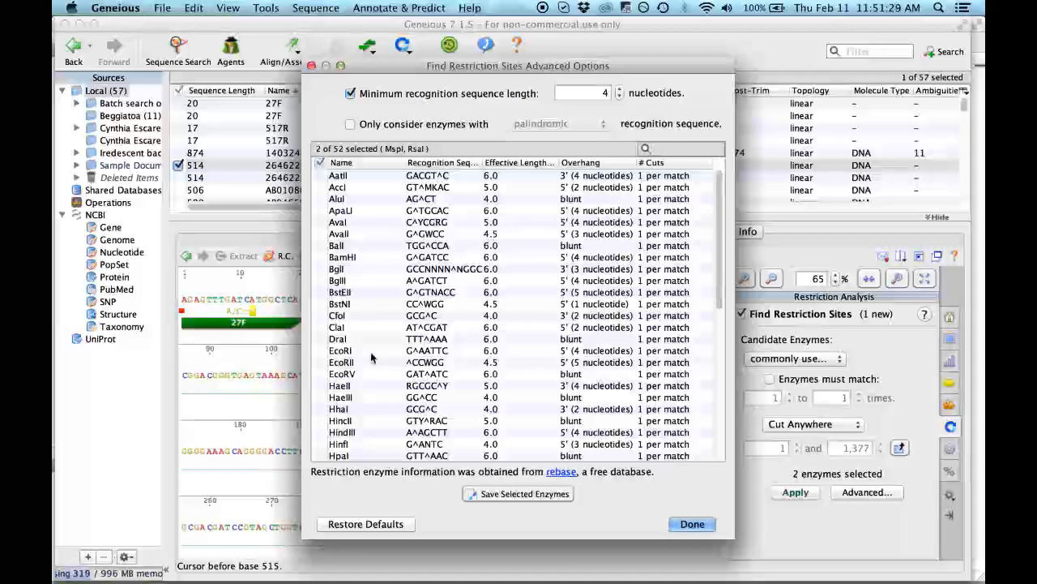
pyautogui.scroll(-3, 370, 354)
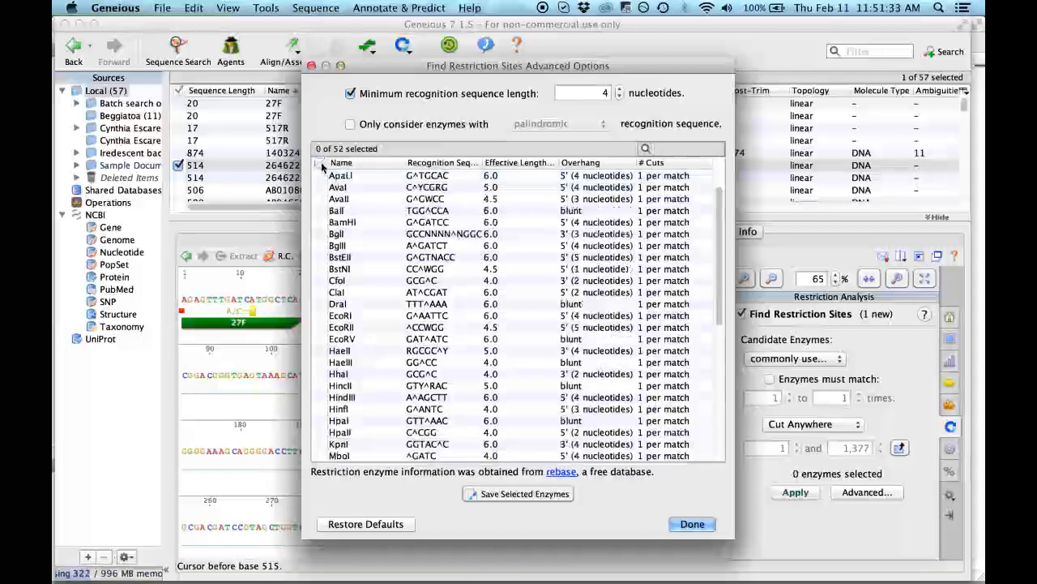
pyautogui.click(320, 164)
pyautogui.click(320, 164)
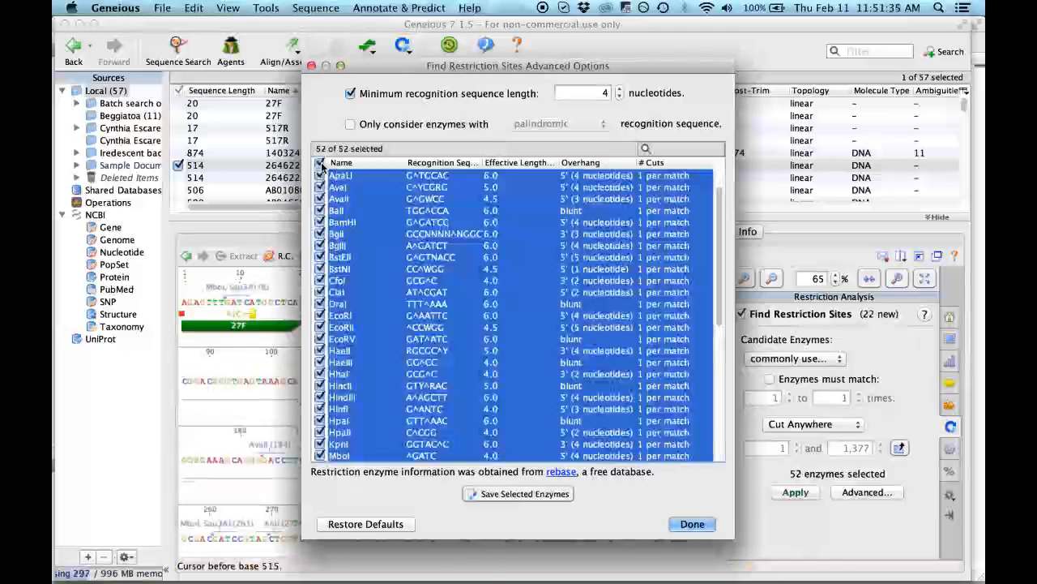
pyautogui.click(320, 163)
# Select only the enzymes MspI and RsaI for the restriction site search and close the advanced options.
pyautogui.scroll(-4, 393, 355)
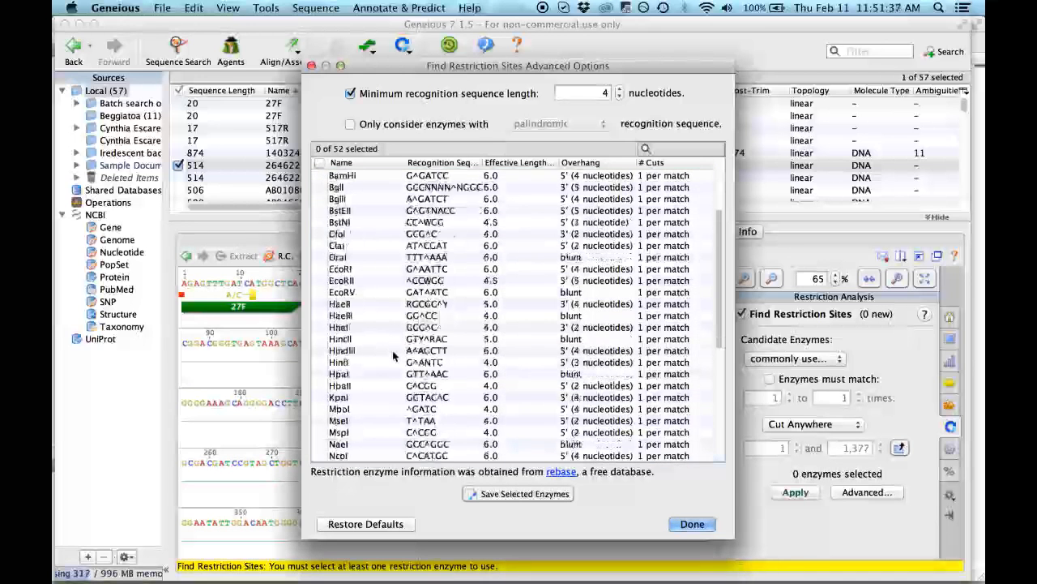
pyautogui.scroll(-2, 393, 356)
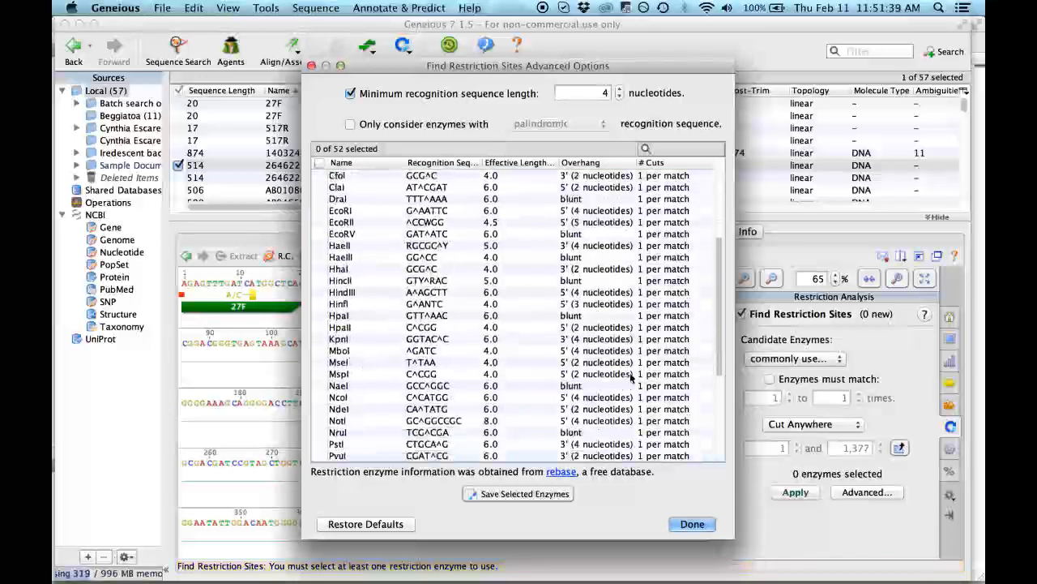
pyautogui.click(320, 374)
pyautogui.scroll(-3, 365, 397)
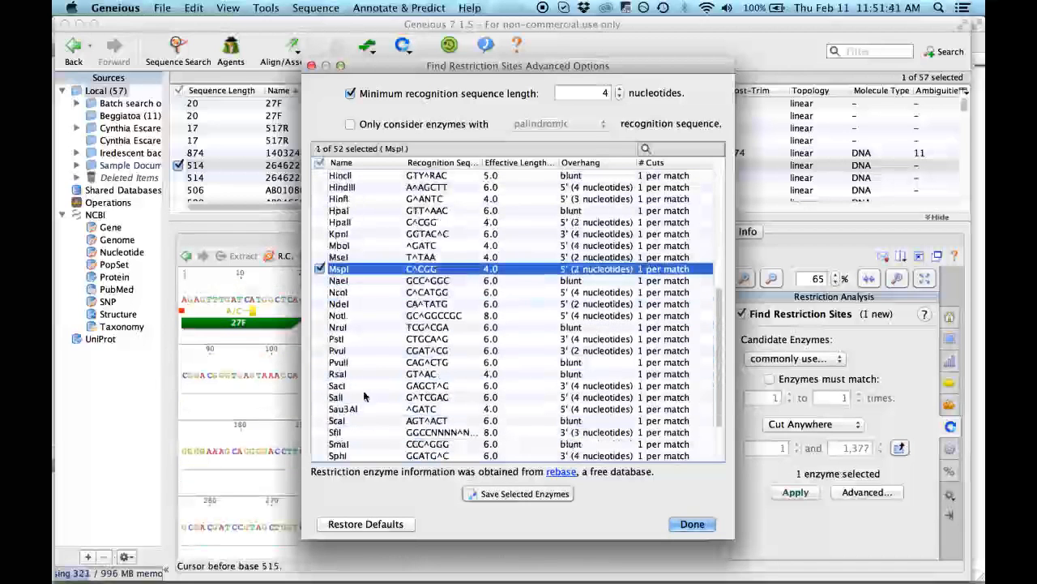
pyautogui.click(320, 374)
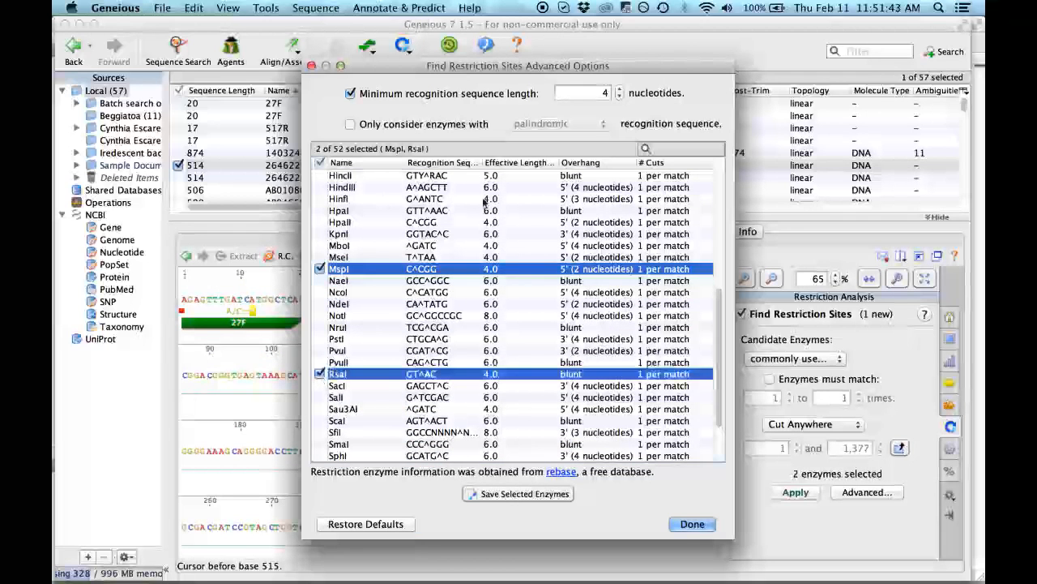
pyautogui.click(693, 525)
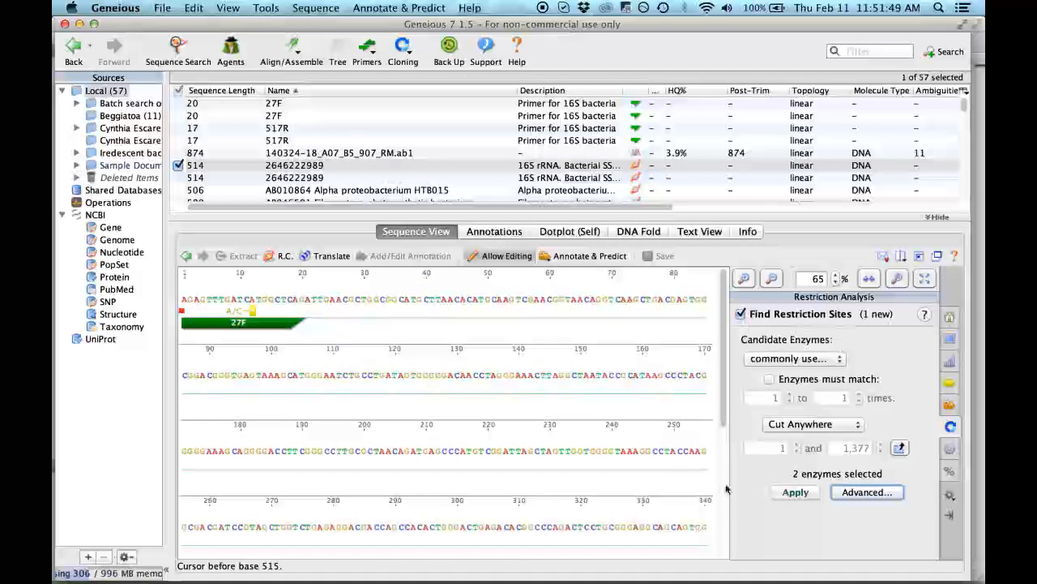
# Examine the whole trimmed sequence for cut sites of the two selected enzymes.
pyautogui.scroll(-10, 726, 489)
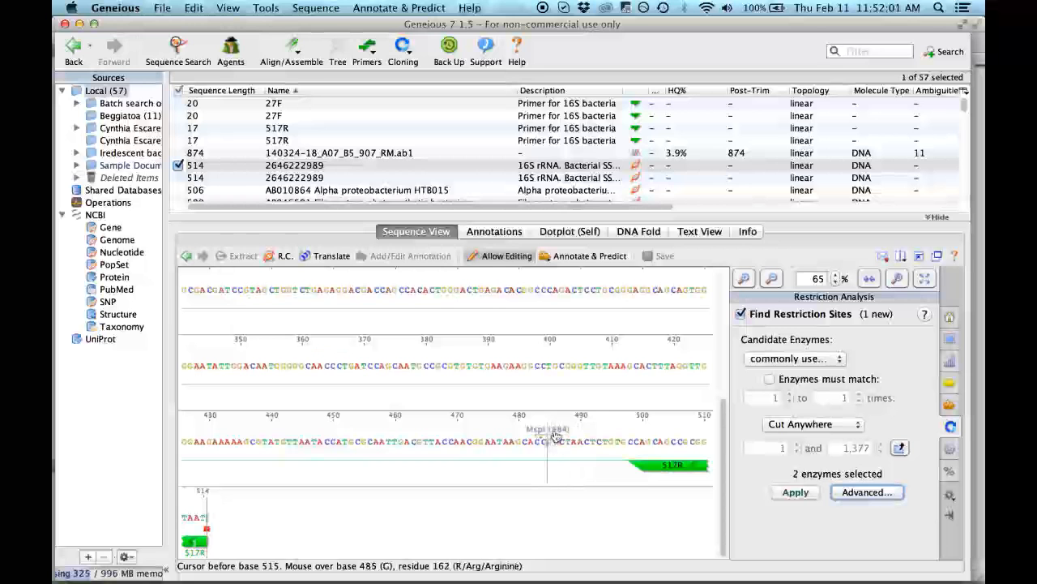
pyautogui.scroll(6, 441, 436)
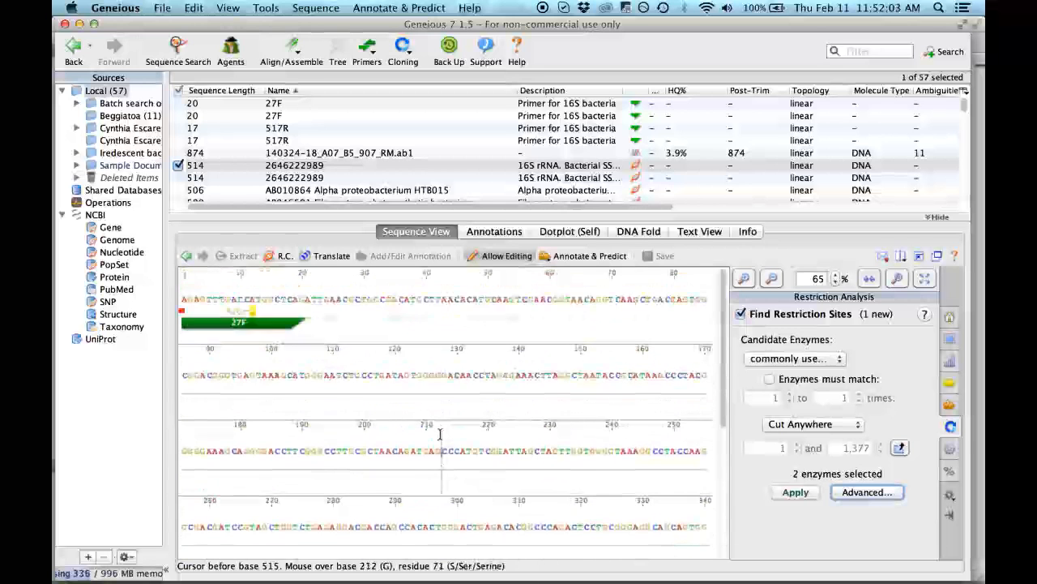
pyautogui.scroll(-1, 441, 425)
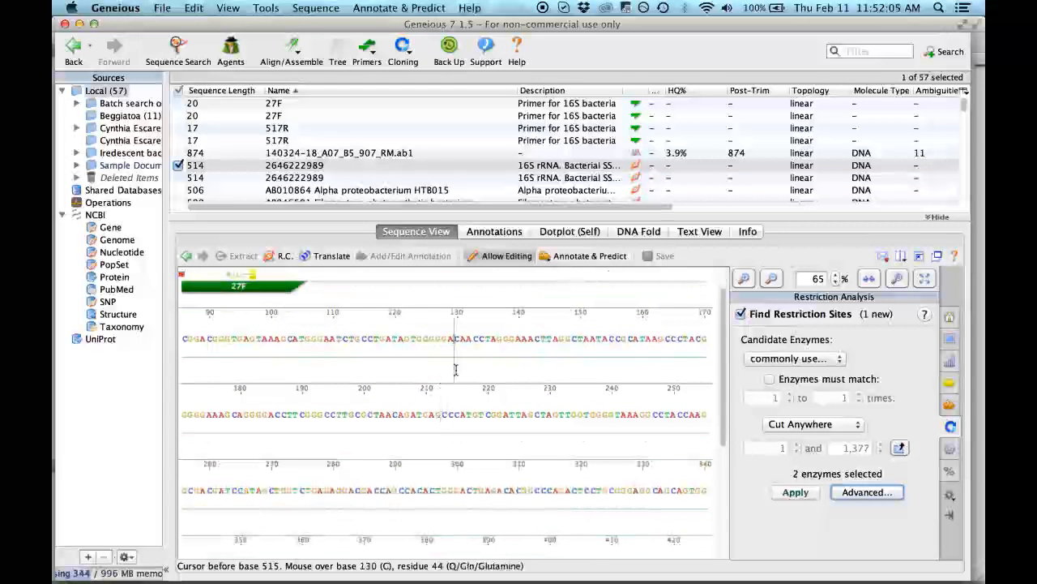
# Enlarge the sequence viewing area and zoom out to 46% so the entire trimmed sequence fits.
pyautogui.moveTo(466, 216); pyautogui.dragTo(447, 82)
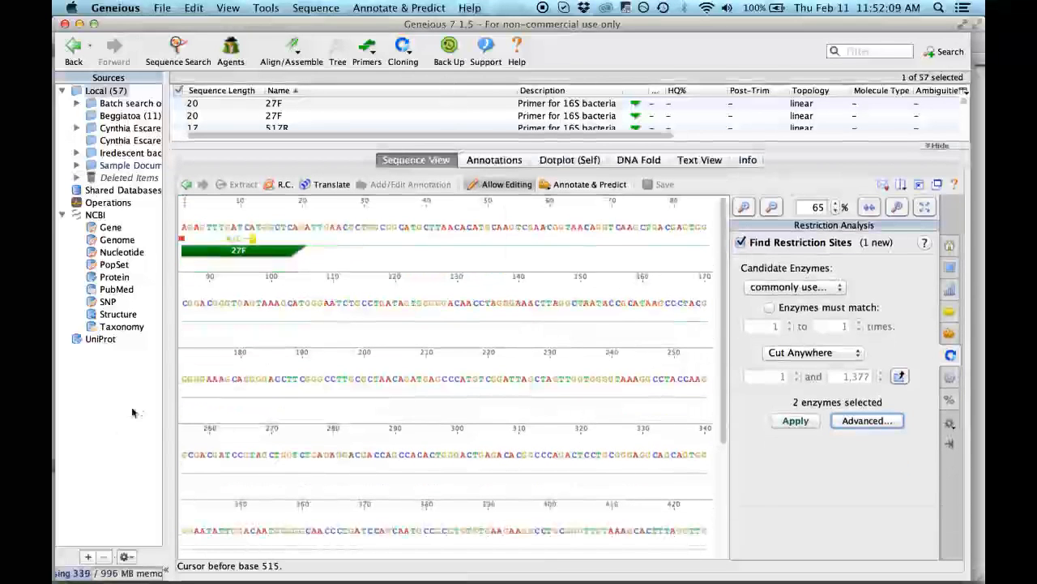
pyautogui.moveTo(166, 390); pyautogui.dragTo(129, 387)
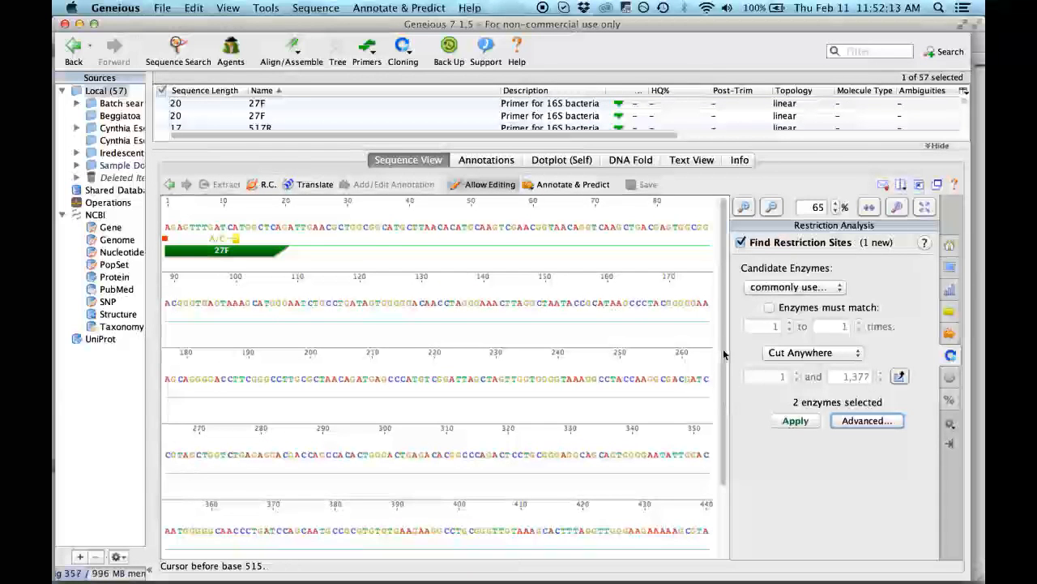
pyautogui.scroll(-3, 723, 354)
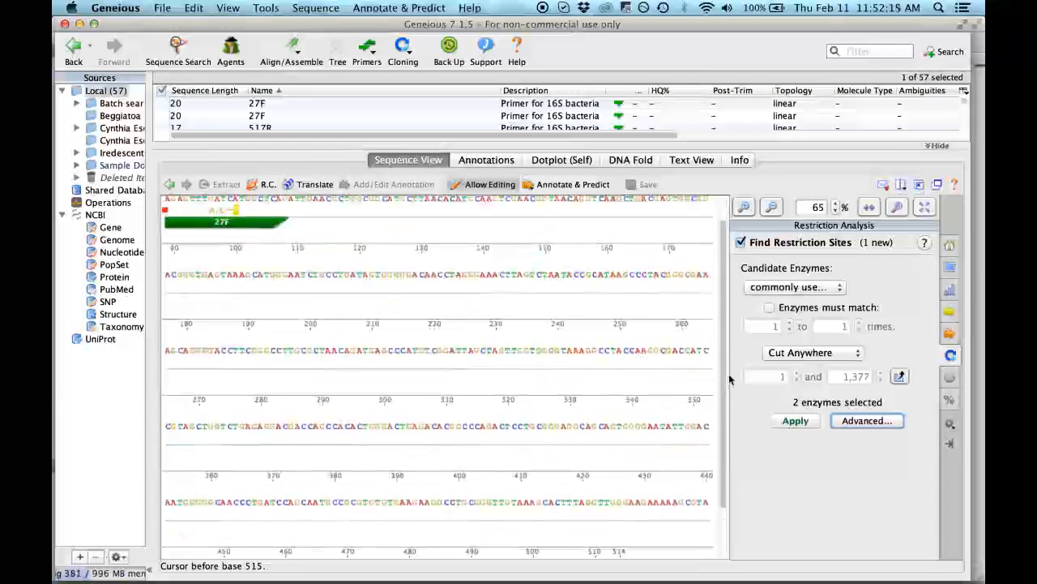
pyautogui.scroll(3, 727, 373)
pyautogui.click(772, 208)
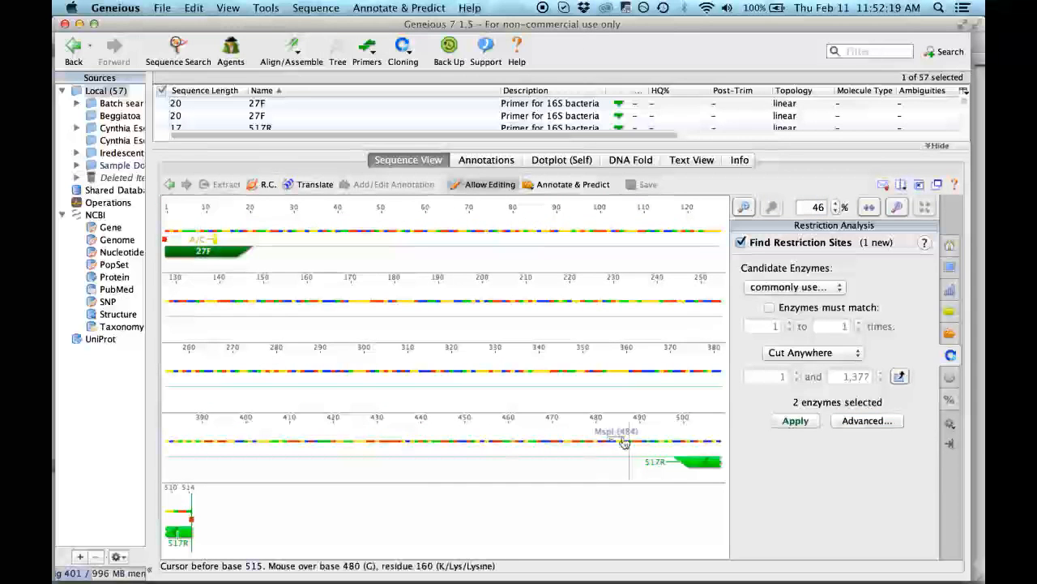
# Capture a screenshot of the complete sequence map with the 27F and 517R primers and the MspI cut site.
pyautogui.moveTo(610, 438)
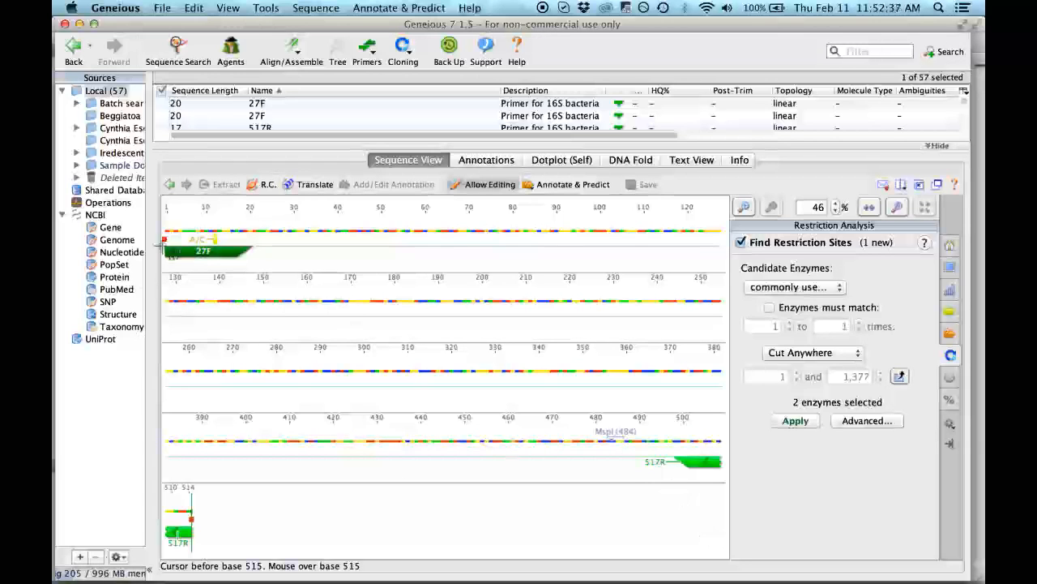
pyautogui.moveTo(162, 202); pyautogui.dragTo(728, 558)
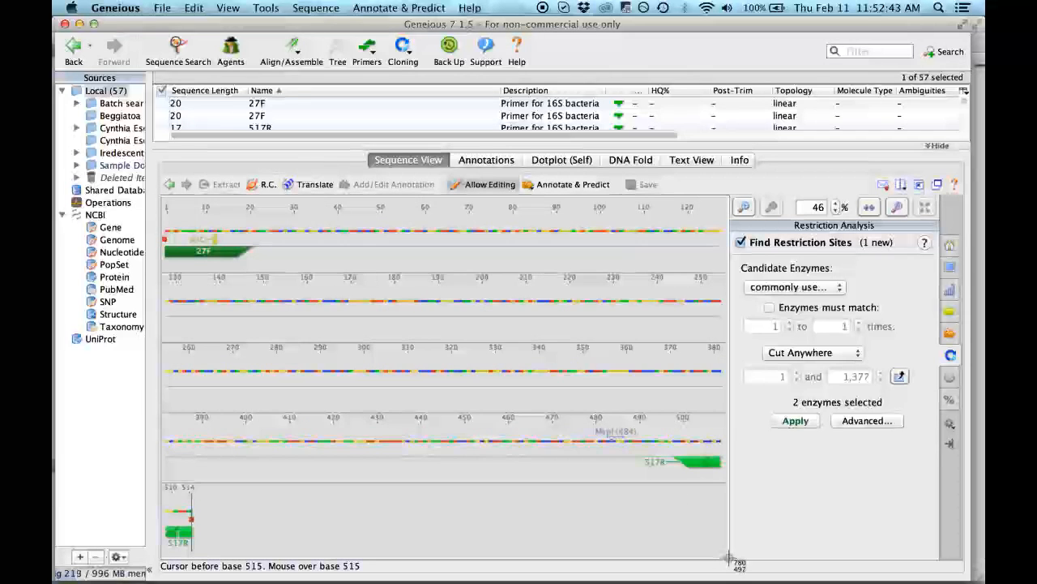
pyautogui.moveTo(729, 557); pyautogui.dragTo(729, 558)
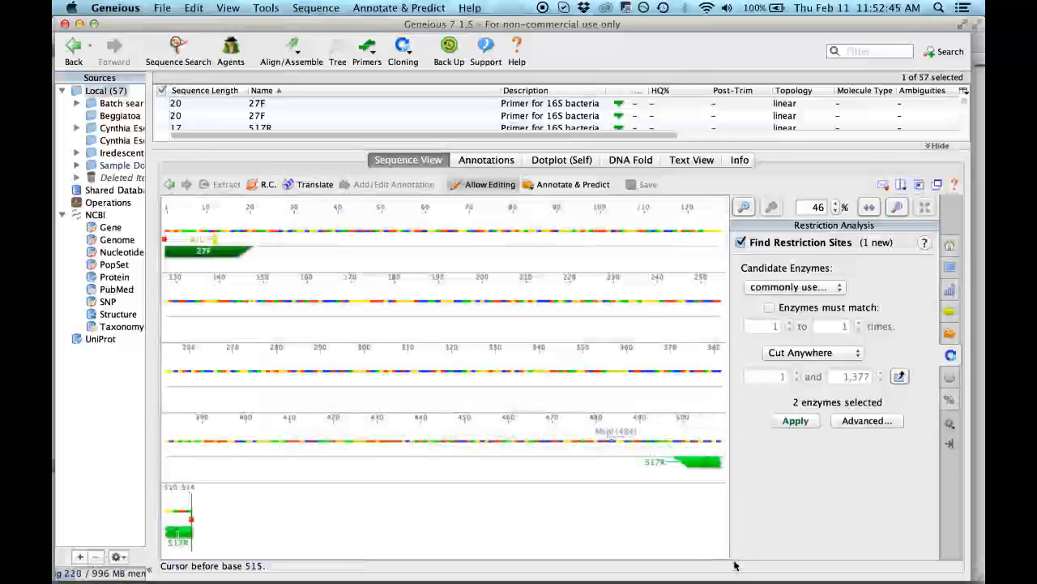